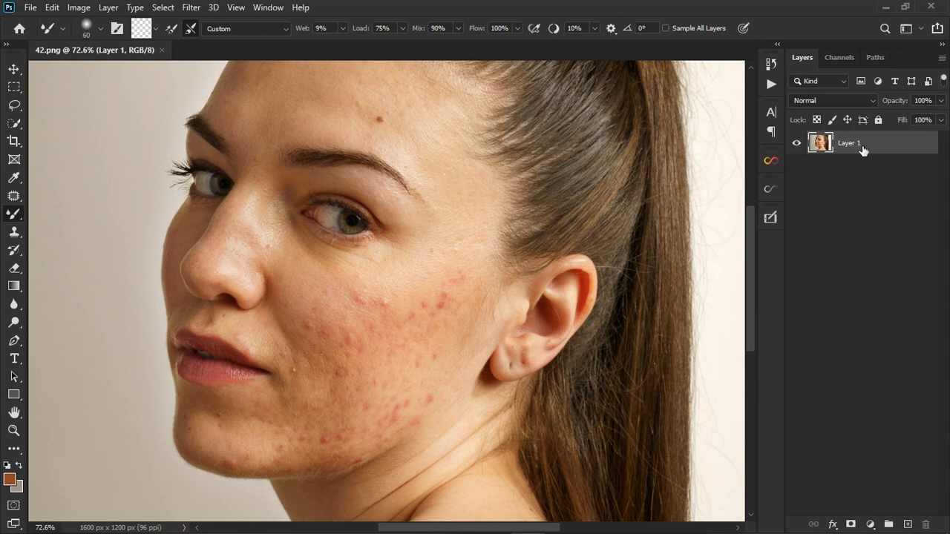
- Create two duplicates of Layer 1 above the original
key("ctrl+j")
key("ctrl+j")
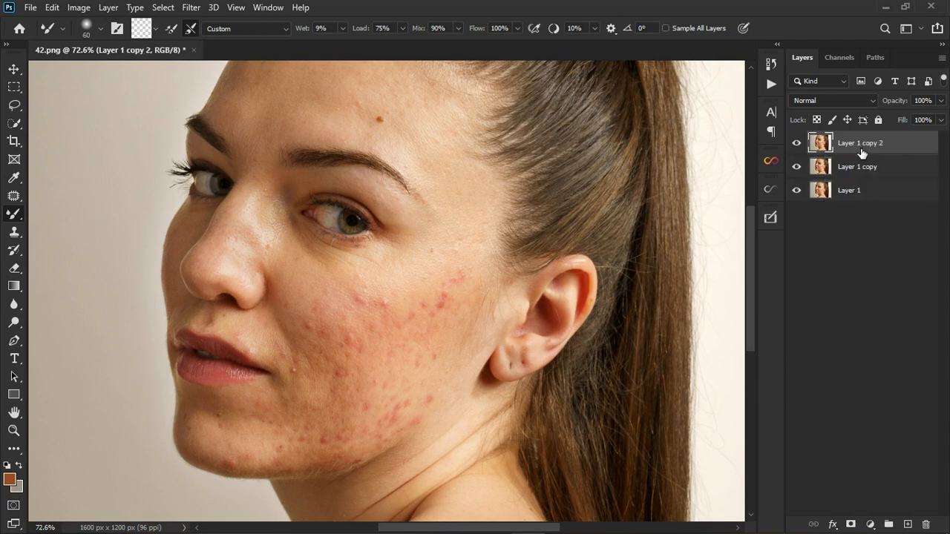
right_click(859, 193)
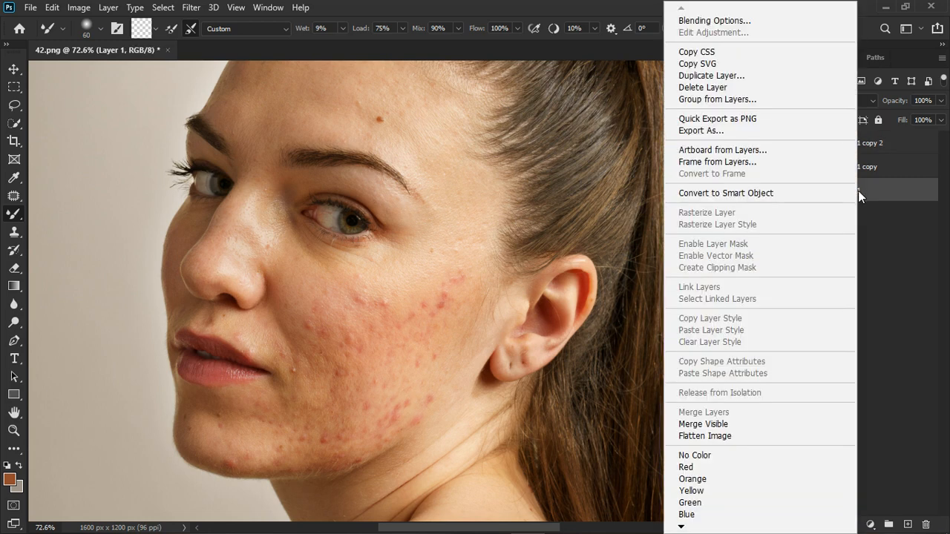
left_click(902, 191)
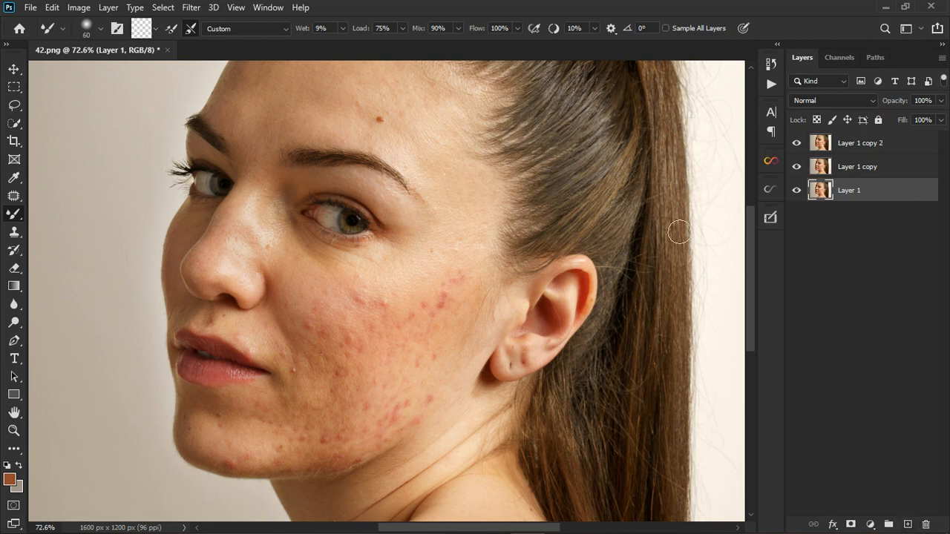
- Rename the lower duplicate layer as color and the upper duplicate as texture
double_click(861, 167)
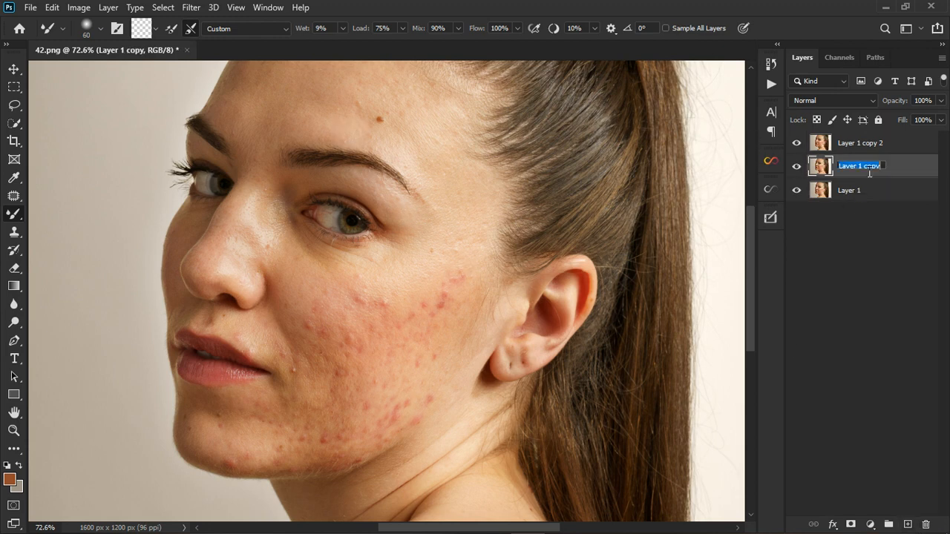
type("d")
key("Return")
double_click(868, 143)
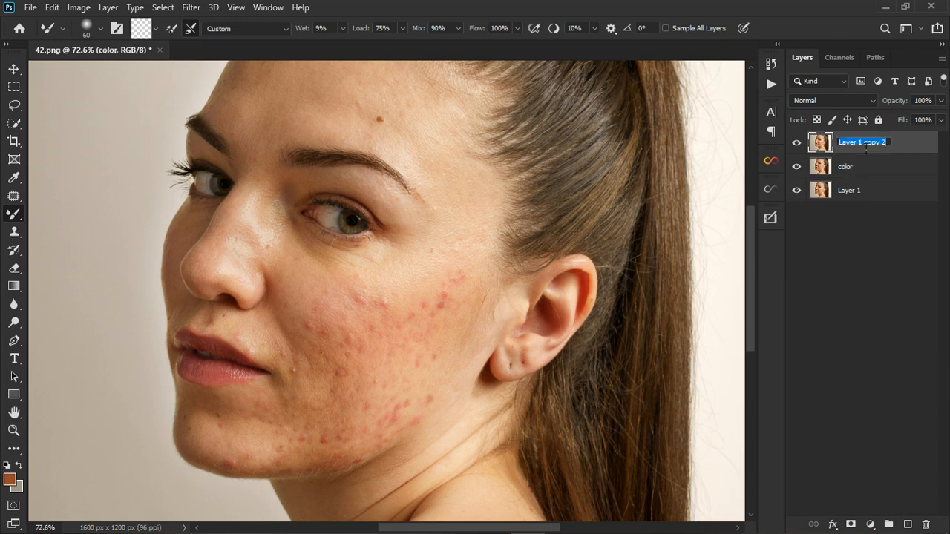
key("BackSpace")
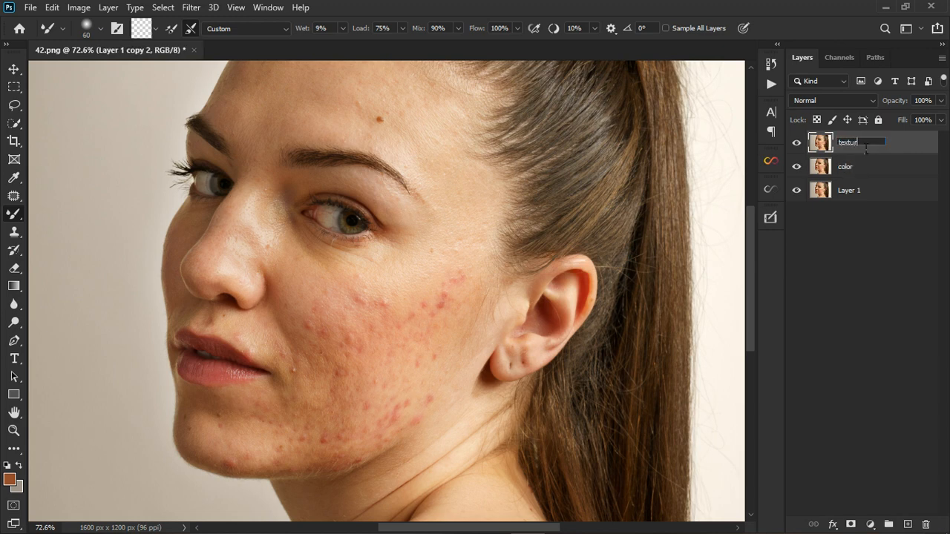
key("Return")
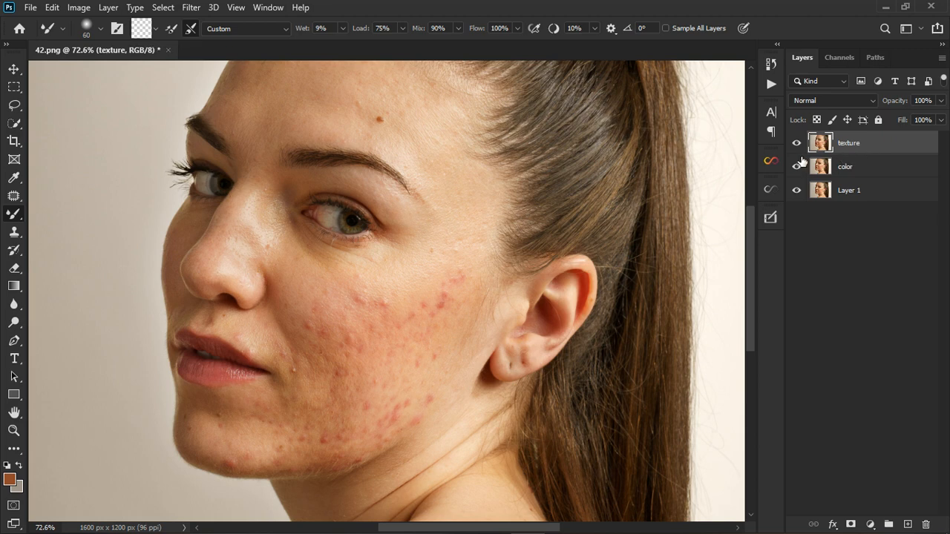
- Hide the texture layer and apply a Gaussian Blur with a 4.7 pixel radius to the color layer
left_click(865, 169)
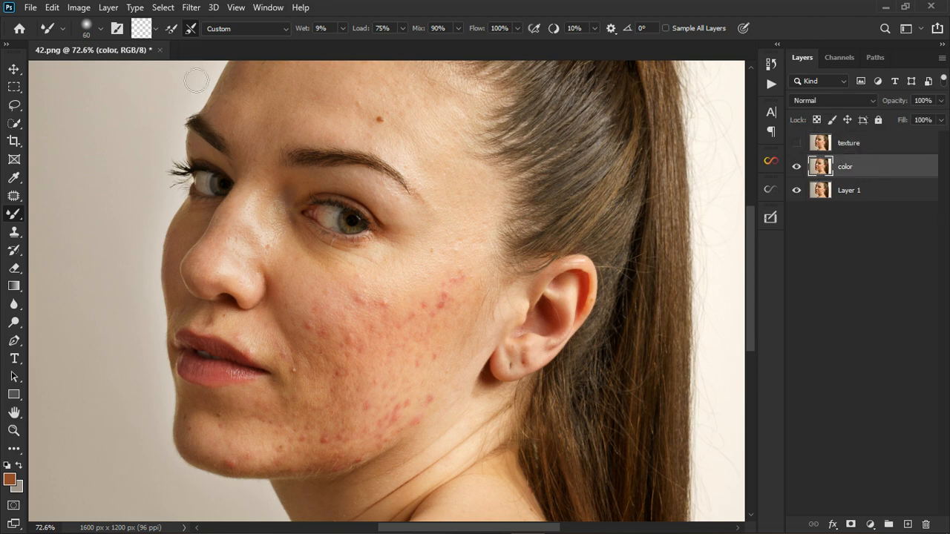
left_click(195, 9)
mouse_move(202, 166)
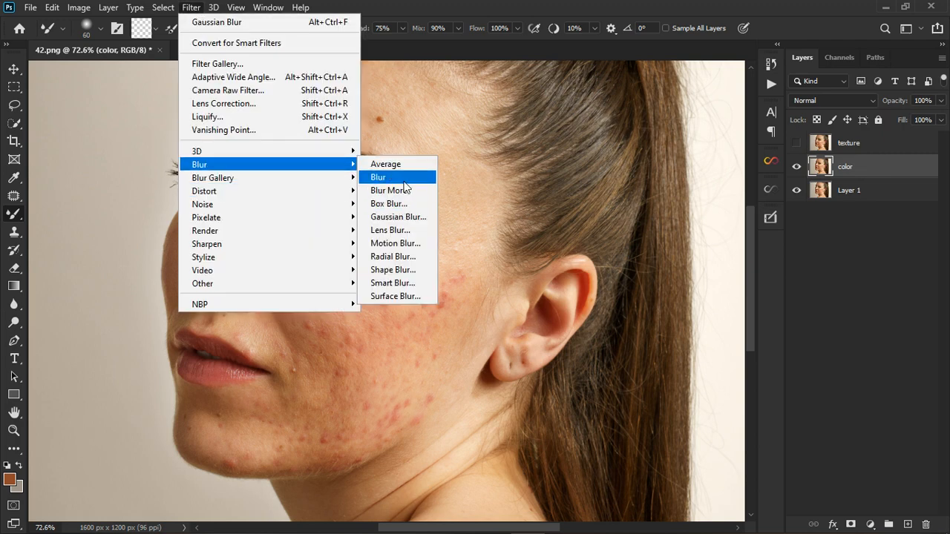
left_click(401, 217)
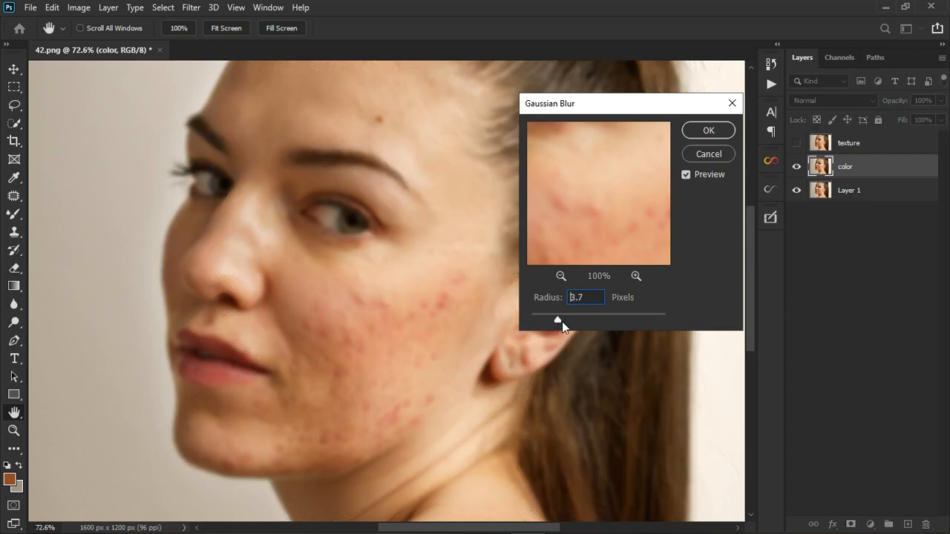
left_click_drag(562, 322, 568, 322)
left_click(711, 132)
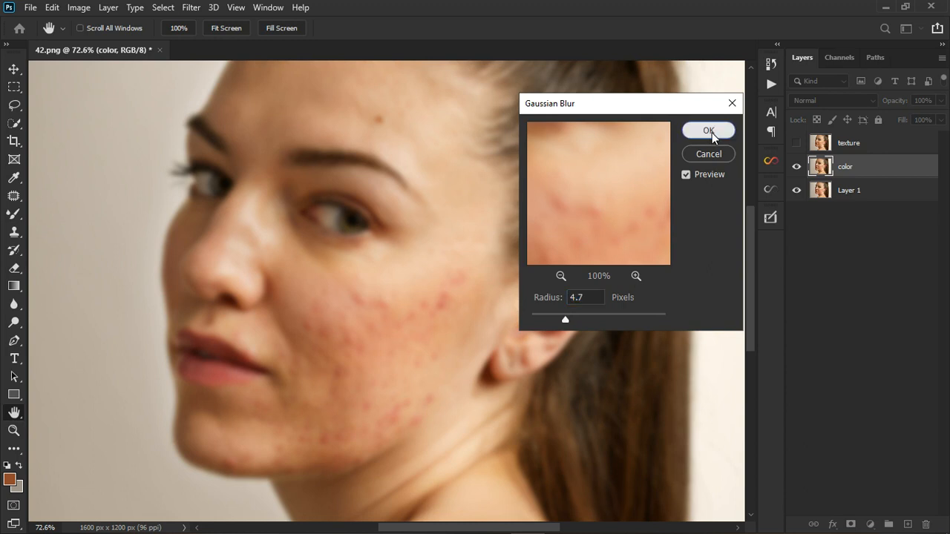
left_click(713, 135)
key("b")
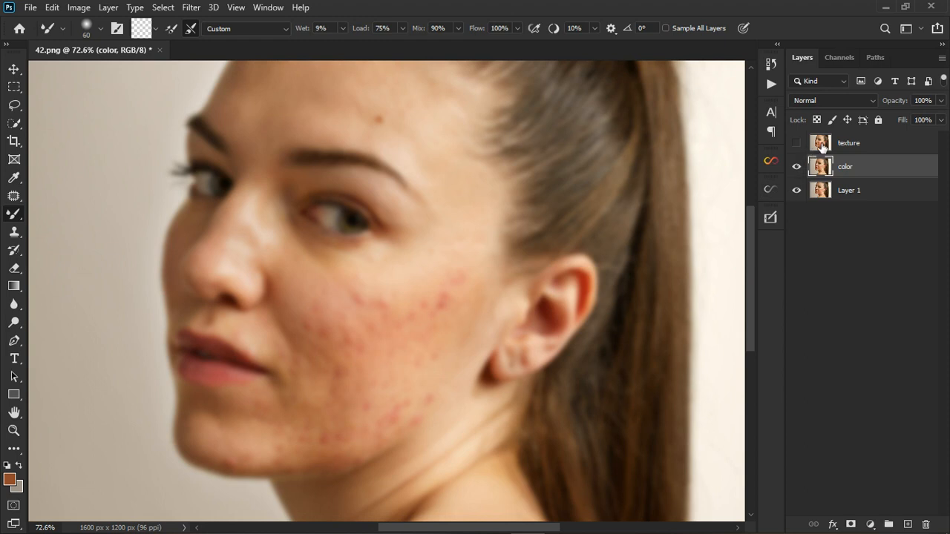
- Show the texture layer and use Apply Image on it with the color layer as source and Subtract blending
left_click(878, 146)
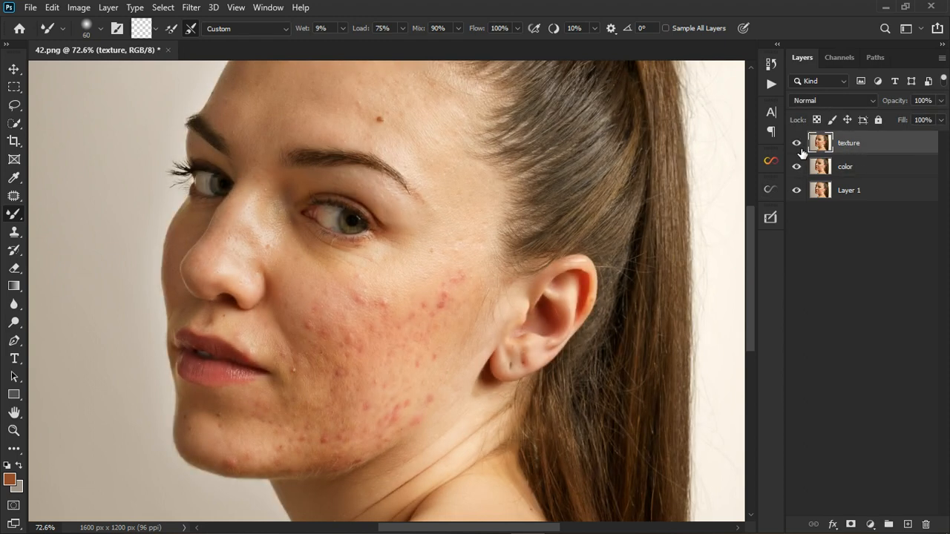
left_click(69, 9)
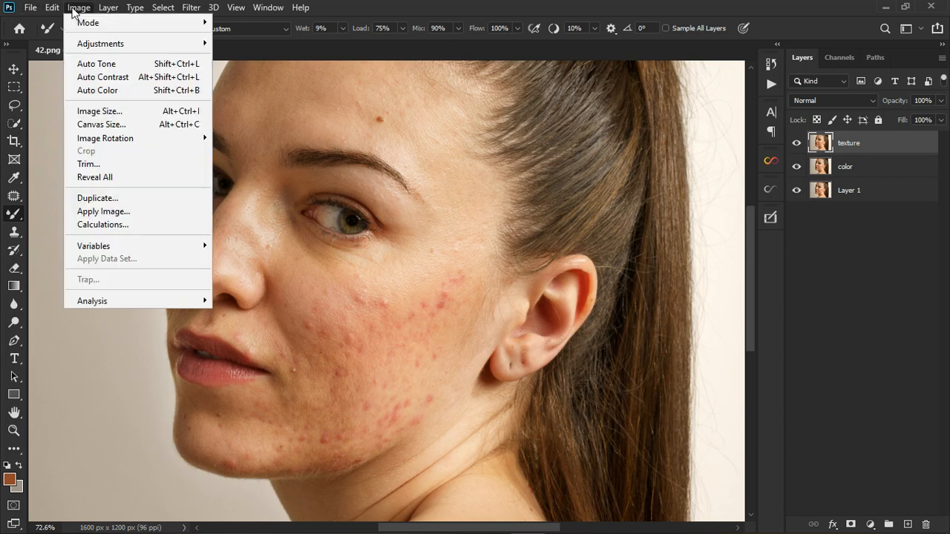
left_click(116, 211)
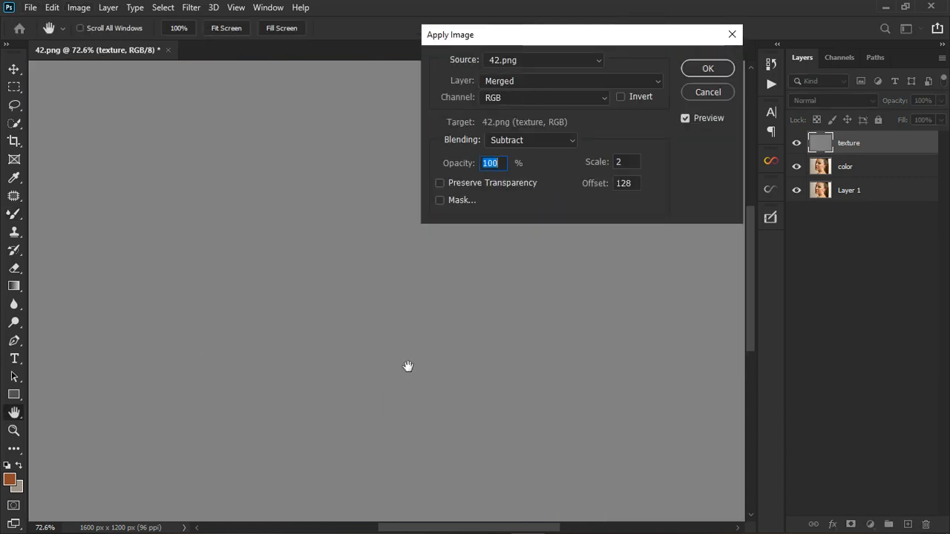
left_click(530, 80)
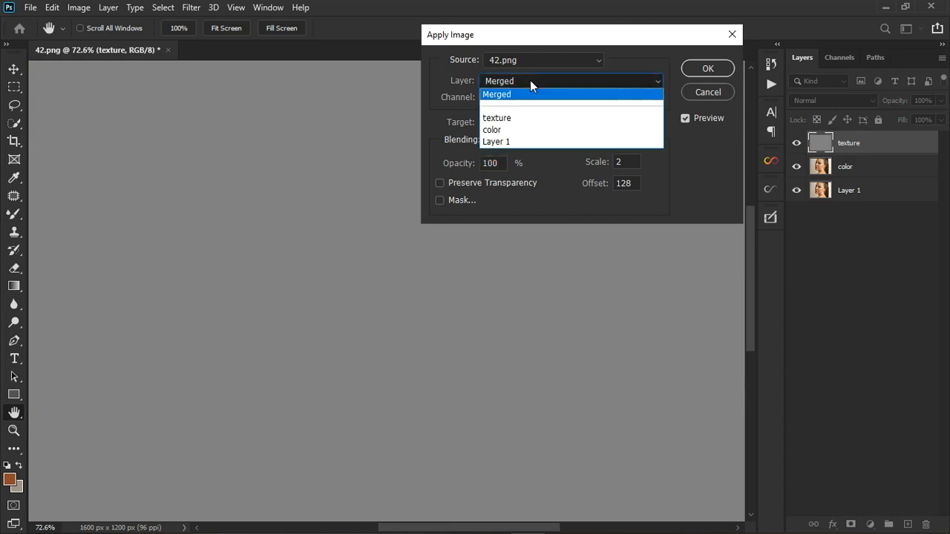
left_click(510, 130)
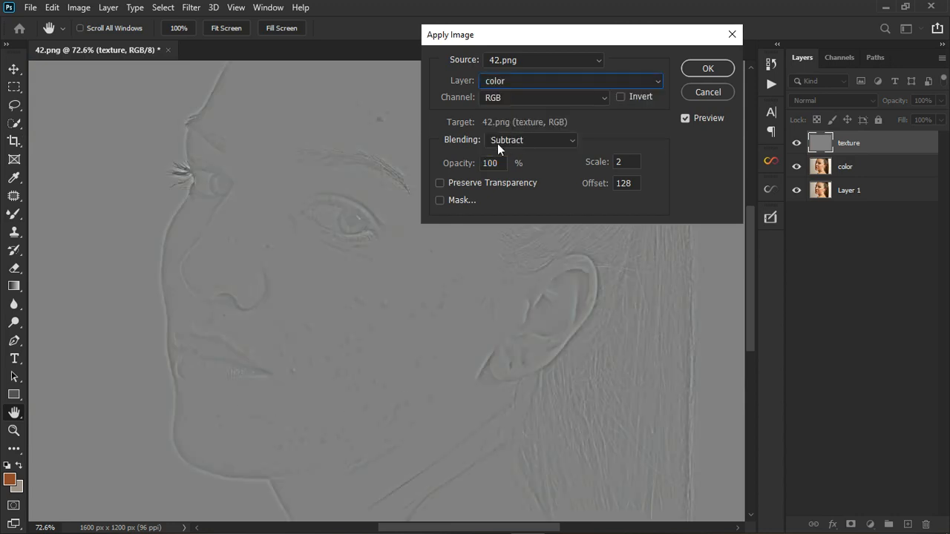
left_click(553, 141)
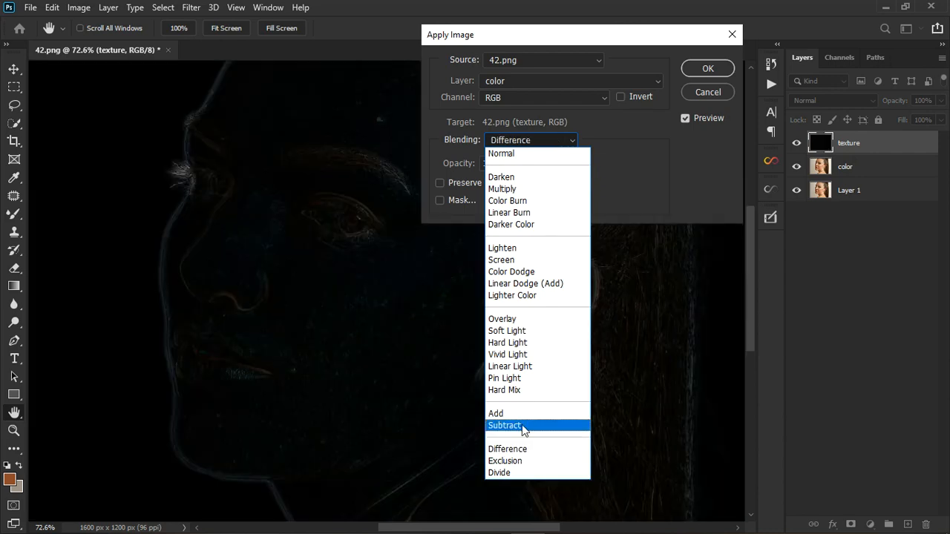
left_click(528, 426)
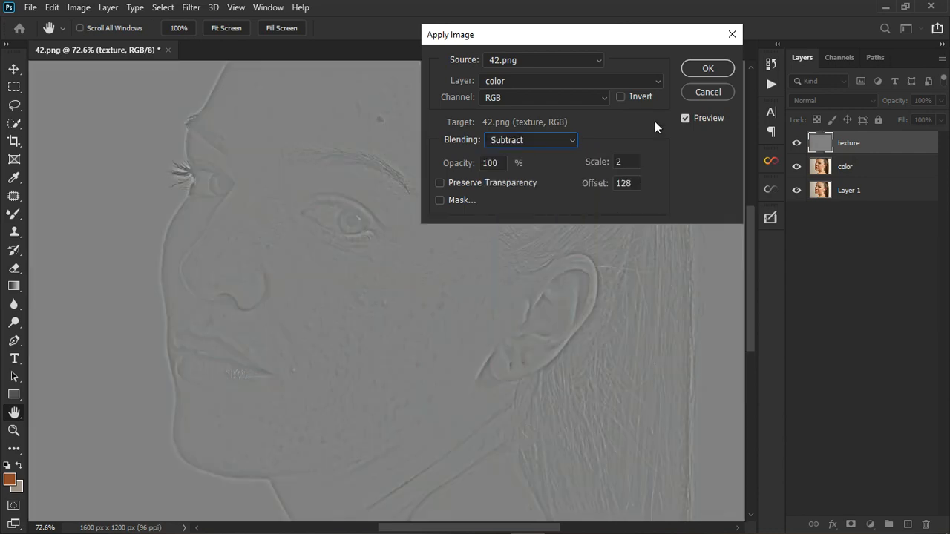
left_click(707, 68)
key("b")
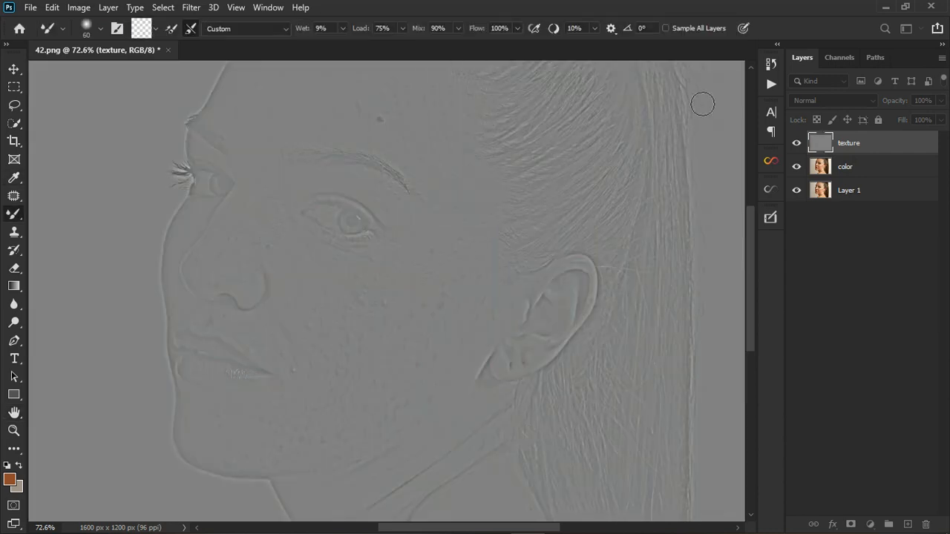
- Set the texture layer's blend mode to Linear Light and group it with the color layer
left_click(831, 100)
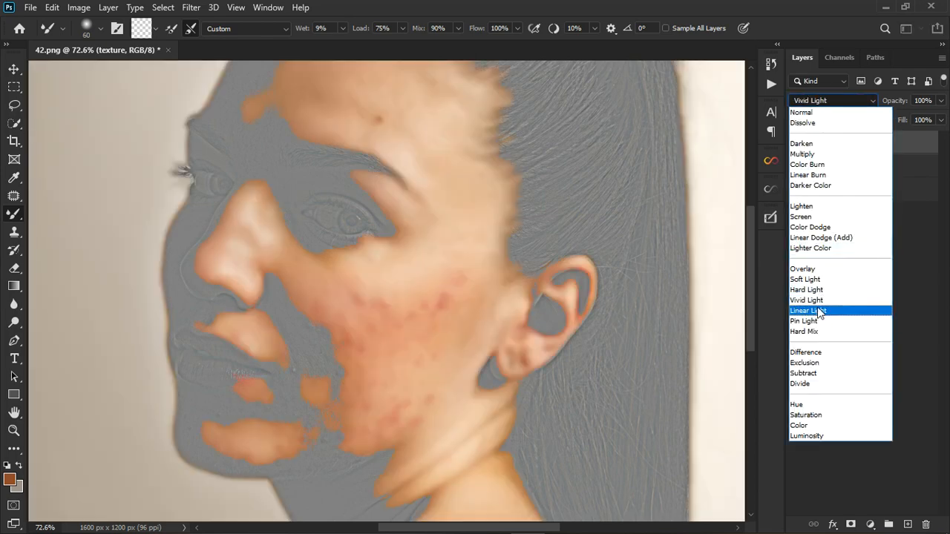
left_click(817, 311)
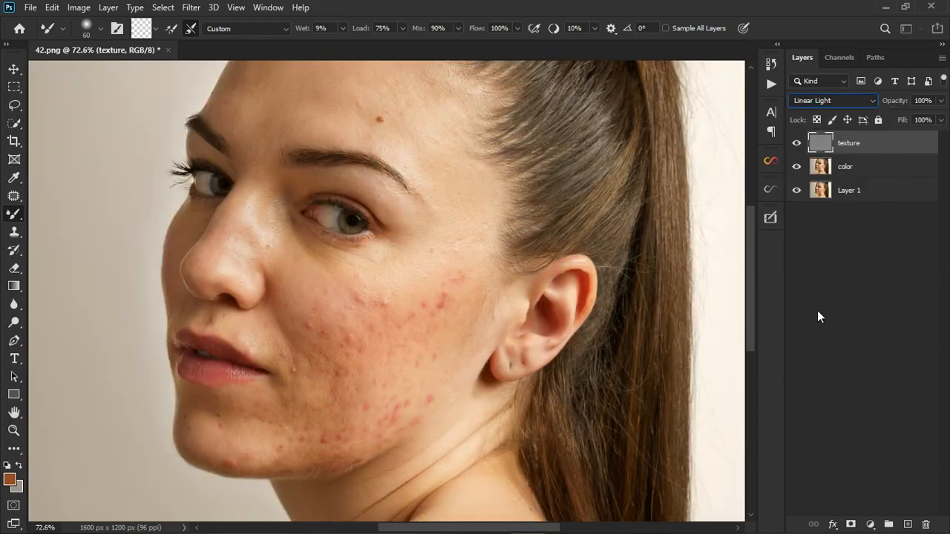
left_click(875, 173, "shift")
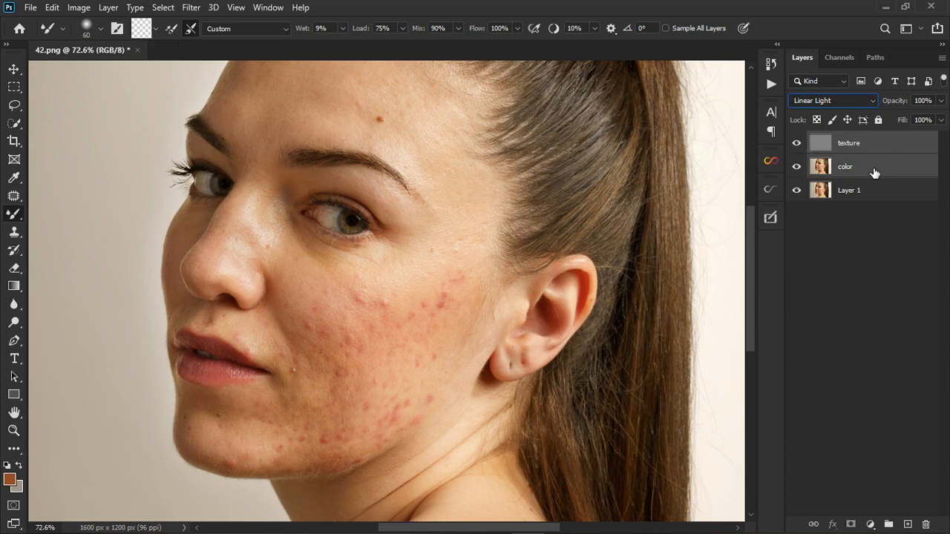
left_click(889, 524)
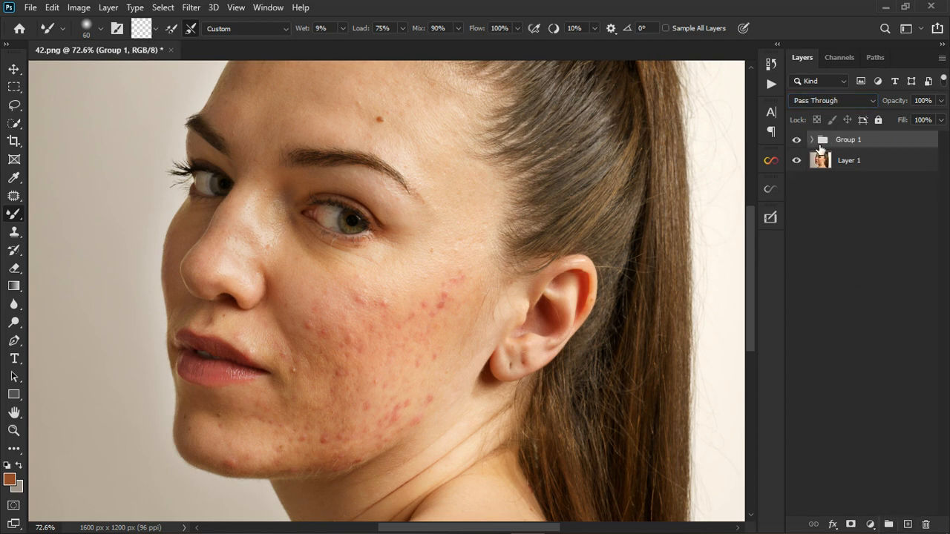
- Clone clean skin over the bumps on the middle of the cheek with the Clone Stamp tool on the texture layer
left_click(812, 139)
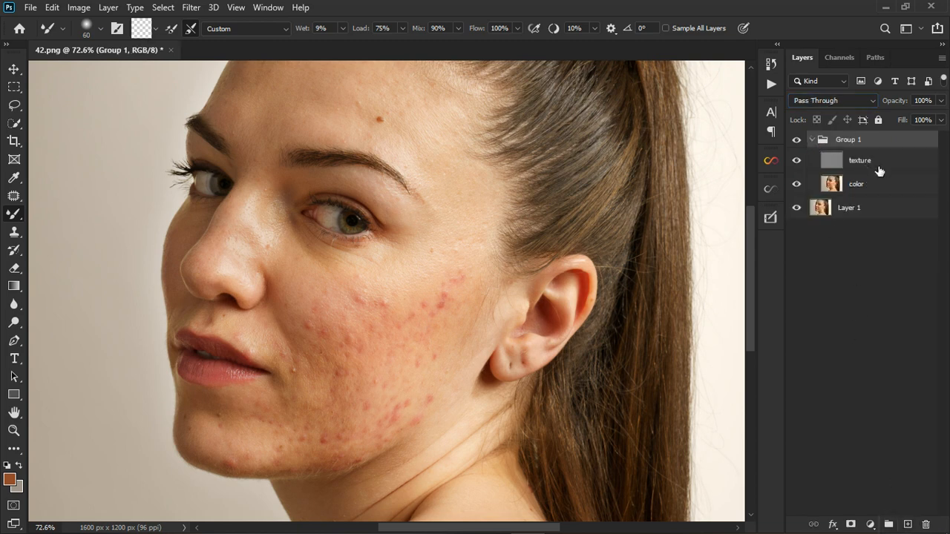
left_click(878, 171)
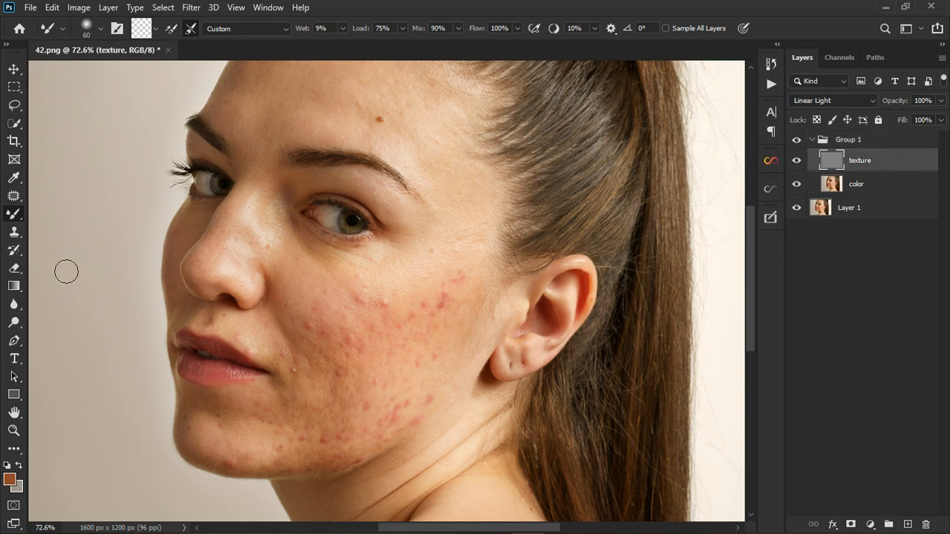
left_click(15, 236)
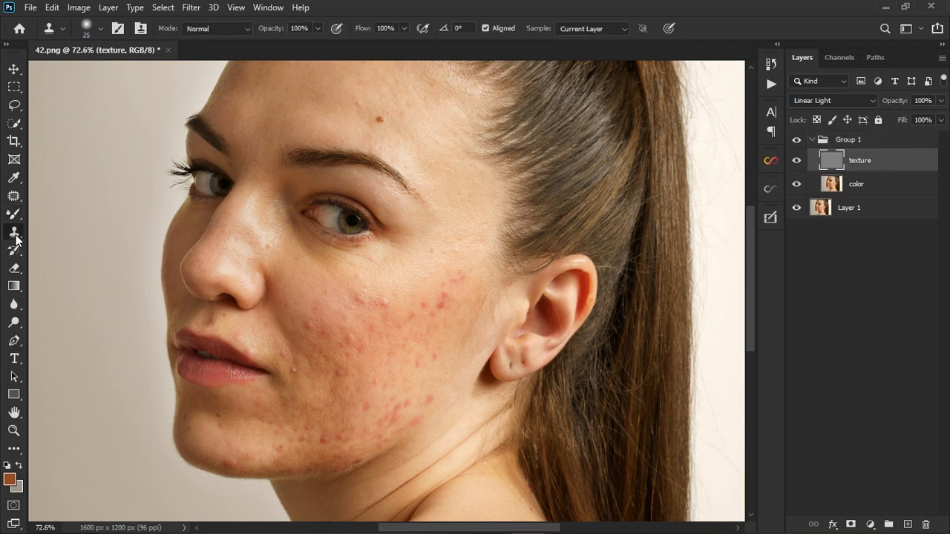
scroll(411, 304, "up", 3)
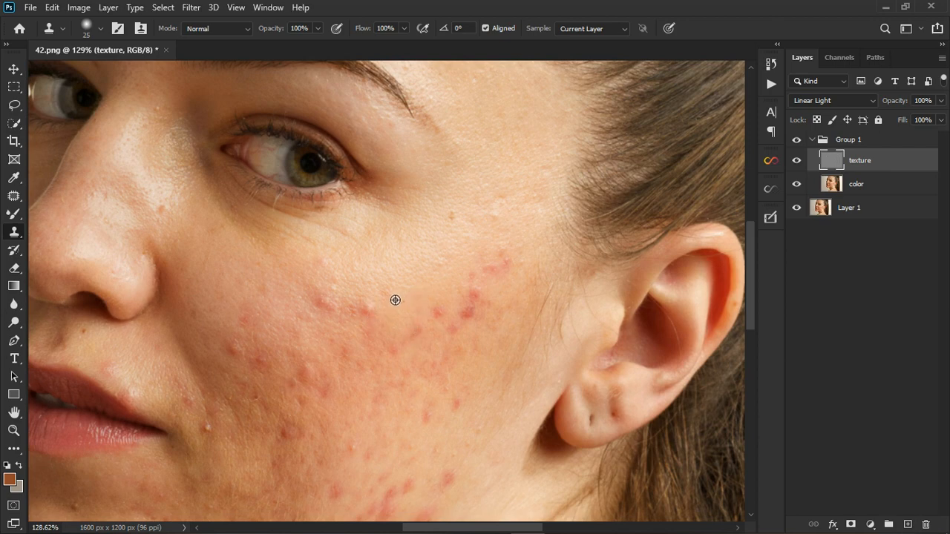
left_click(369, 308)
key("ctrl+z")
left_click(324, 306)
left_click(278, 292, "alt")
left_click_drag(239, 358, 270, 368)
left_click(314, 373)
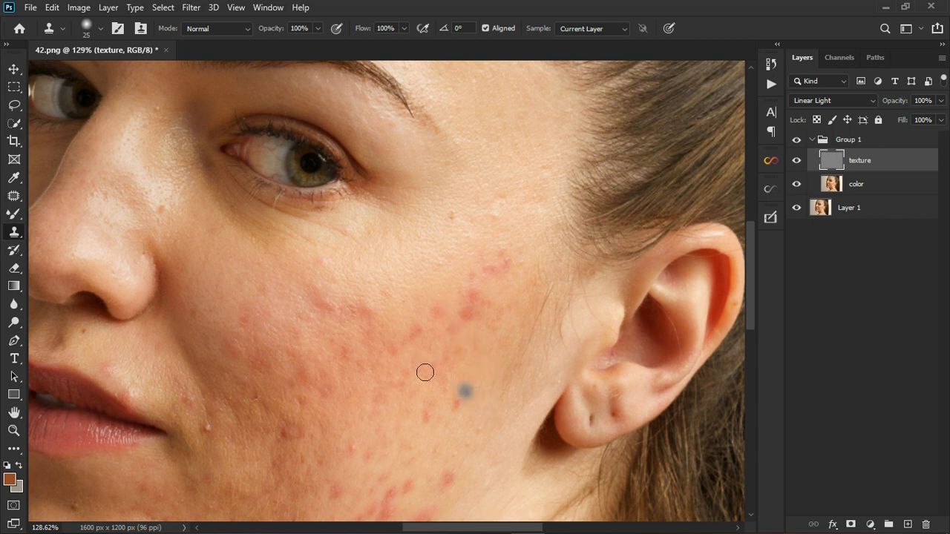
- Clone smooth skin texture over the spots on the outer cheekbone near the temple hairline
scroll(357, 346, "up", 3)
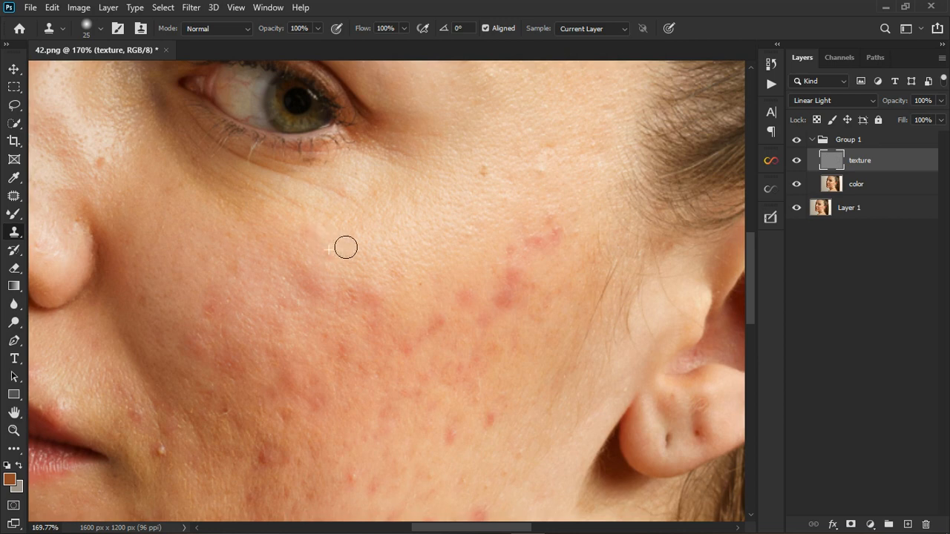
left_click(497, 182)
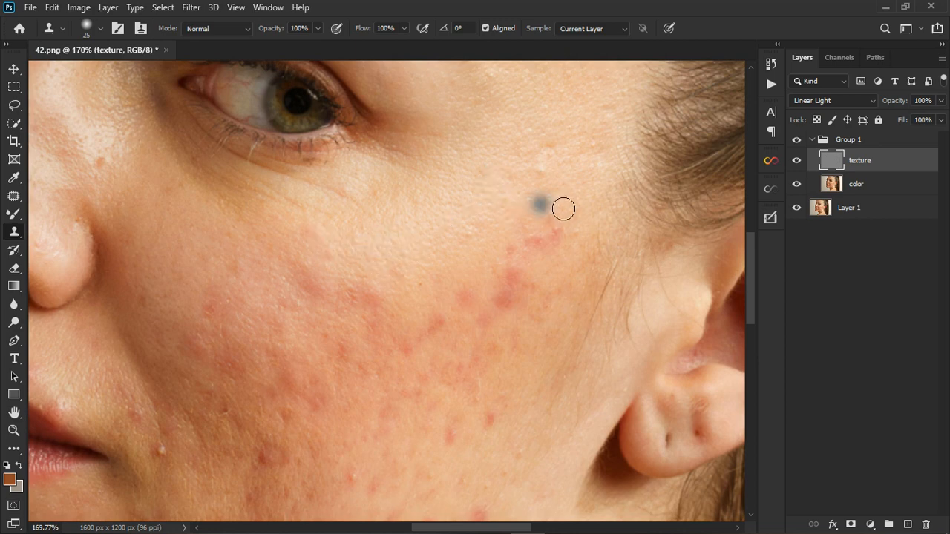
left_click(548, 183)
mouse_move(543, 165)
left_mouse_down()
mouse_move(562, 161)
mouse_move(569, 175)
mouse_move(602, 157)
left_mouse_up()
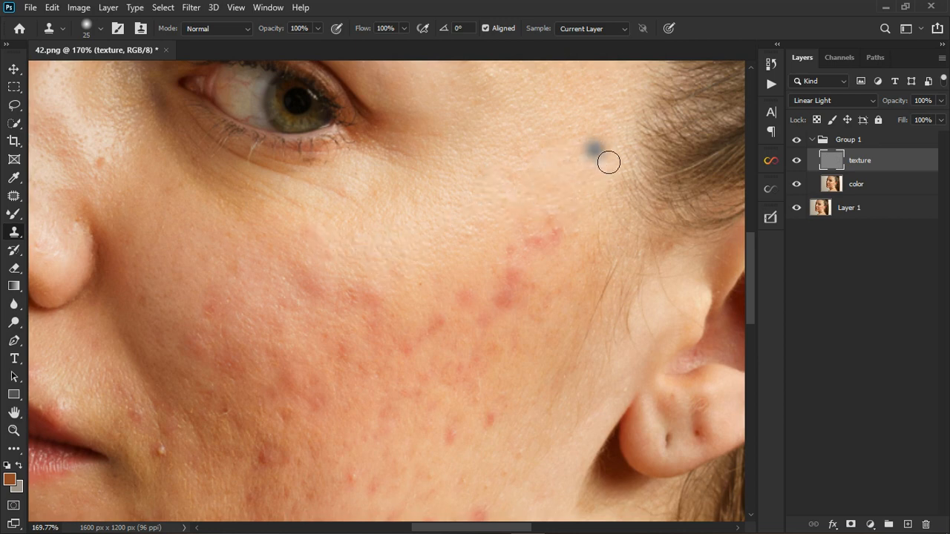
left_click(610, 147)
left_click(600, 156)
- Sample nearby skin and clone it over the bump beside the mouth corner and the blemishes on the lower cheek
scroll(166, 492, "up", 2)
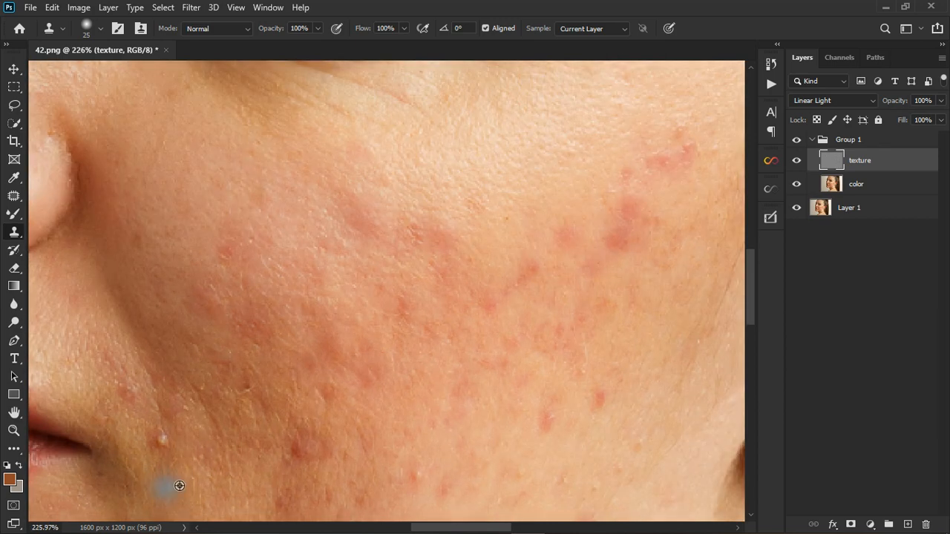
left_click(170, 475, "alt")
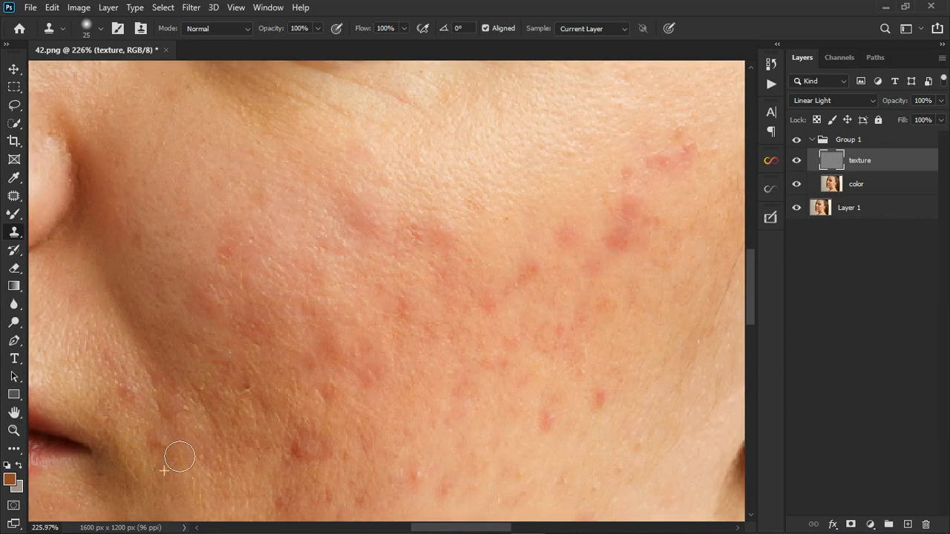
left_click(156, 434)
left_click_drag(146, 412, 131, 392)
left_click(251, 468, "alt")
left_click_drag(327, 468, 318, 476)
left_click(268, 451, "alt")
left_click_drag(242, 394, 261, 402)
scroll(420, 364, "down", 5)
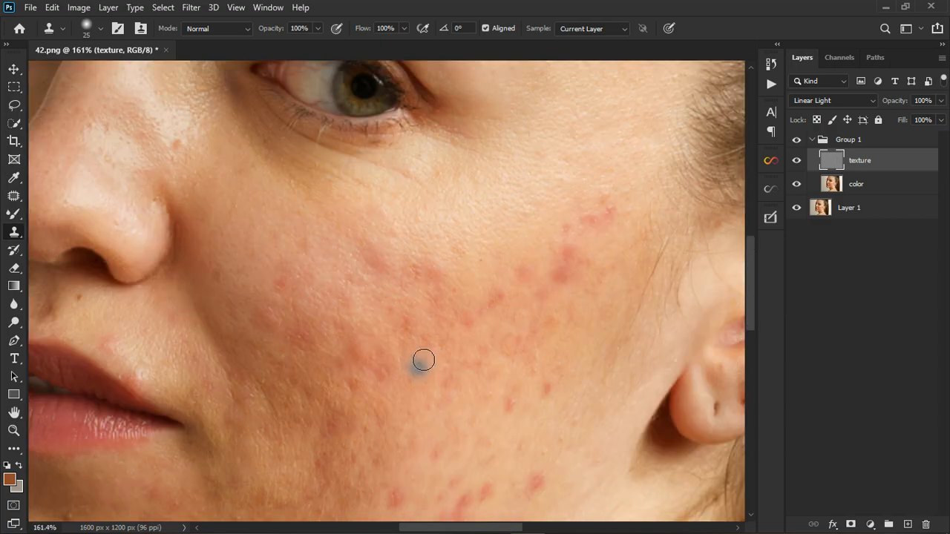
- Clone clean skin texture over the bumps and dark spots on the chin with the Clone Stamp tool
scroll(413, 375, "up", 2)
scroll(353, 489, "up", 3)
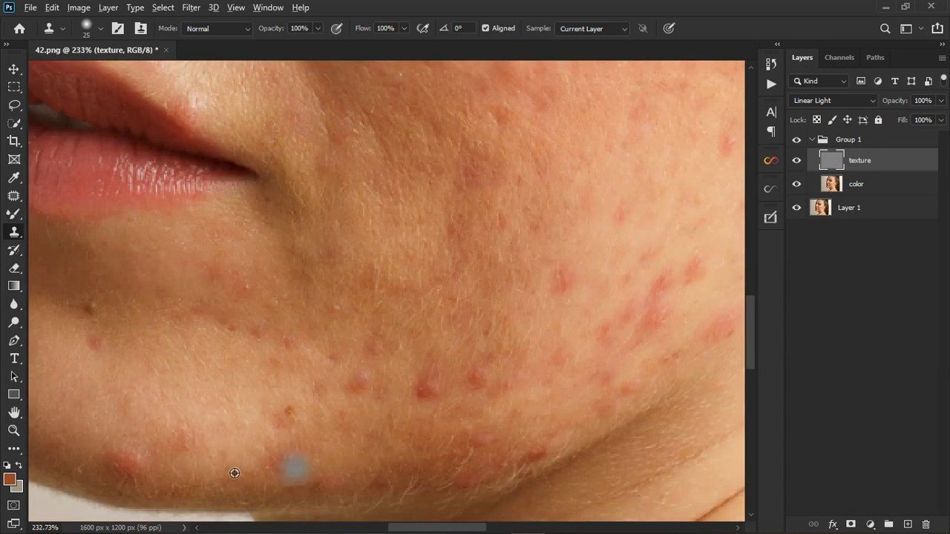
left_click_drag(291, 417, 304, 445)
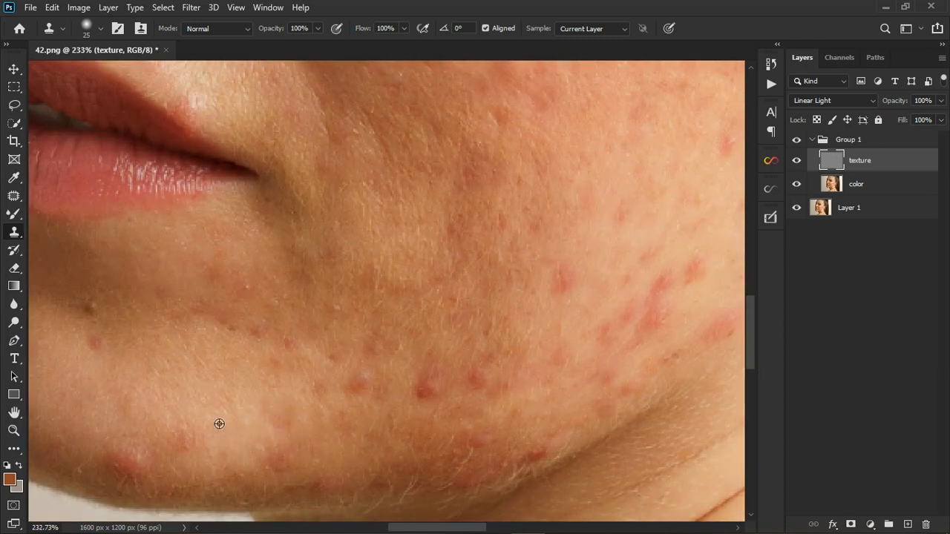
left_click(199, 418, "alt")
left_click(99, 436, "alt")
left_click(129, 436)
mouse_move(139, 466)
left_mouse_down()
mouse_move(151, 468)
mouse_move(141, 468)
left_mouse_up()
left_click(153, 353, "alt")
left_click_drag(105, 348, 100, 341)
left_click(91, 307)
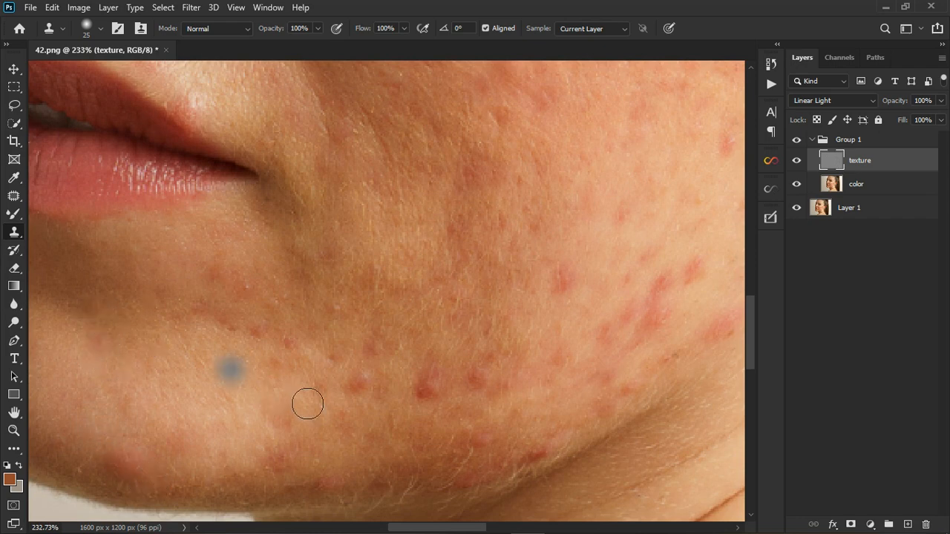
- Sample nearby skin and clone it over the small blemishes between the chin and the mouth corner
left_click_drag(296, 398, 290, 393)
left_click(297, 372, "alt")
left_click_drag(295, 358, 287, 349)
left_click_drag(277, 345, 245, 289)
left_click(282, 288, "alt")
left_click(285, 344)
- Clone smooth skin texture over the row of raised pimples on the lower cheek just above the jaw
left_click(372, 365, "alt")
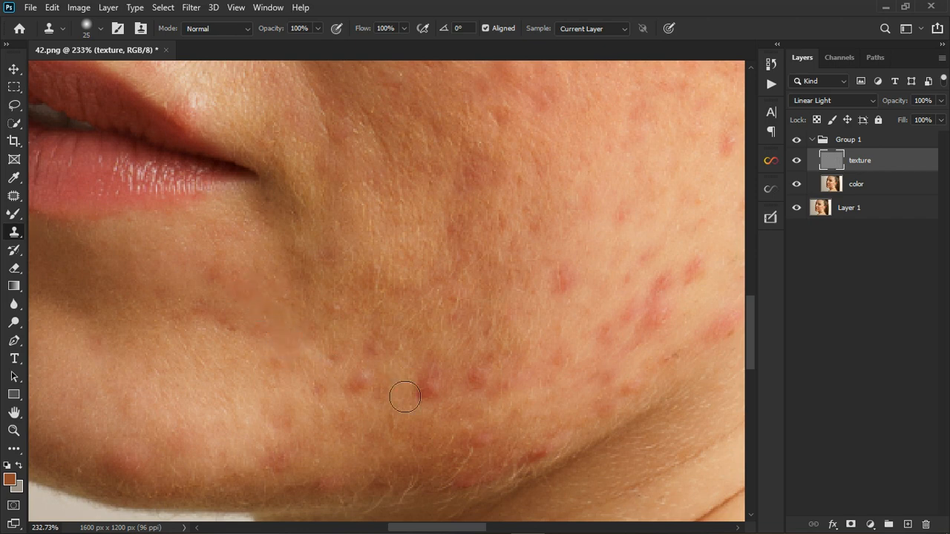
left_click_drag(392, 399, 361, 388)
mouse_move(406, 403)
left_mouse_down()
mouse_move(435, 386)
mouse_move(496, 403)
left_mouse_up()
left_click(449, 407)
left_click(444, 352, "alt")
left_click(458, 406)
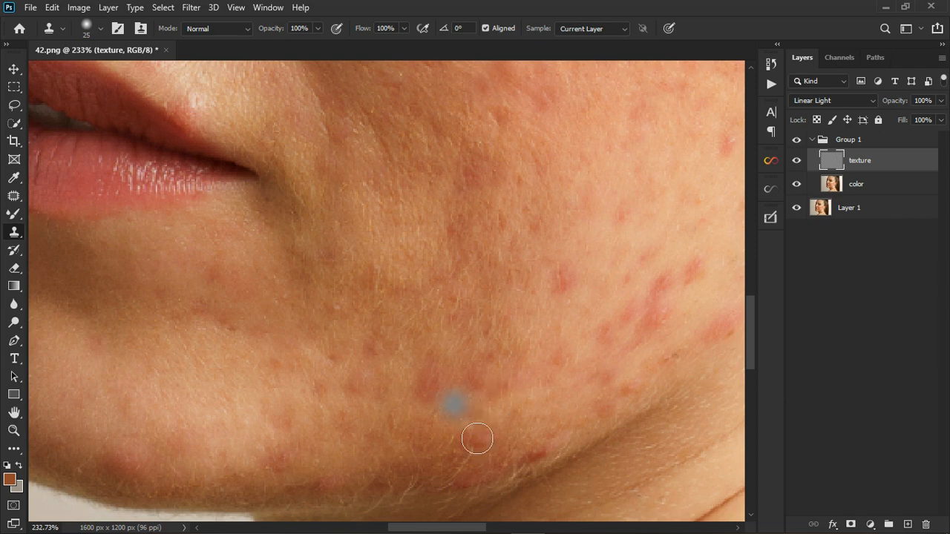
- Sample clean skin and clone out the bumps along the underside of the jawline
left_click(478, 438)
left_click(494, 452)
left_click(522, 433, "alt")
left_click(542, 457)
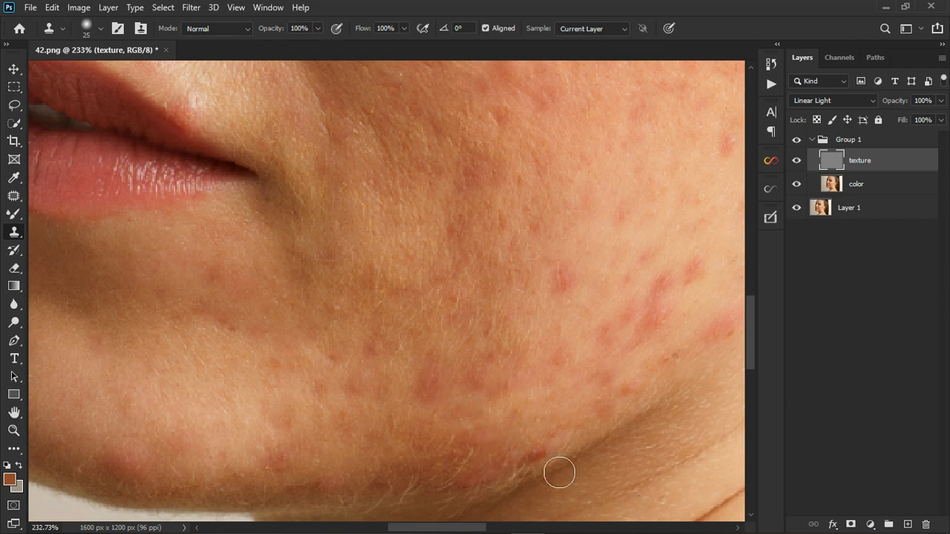
left_click(592, 450)
left_click(512, 442, "alt")
left_click_drag(495, 491, 464, 496)
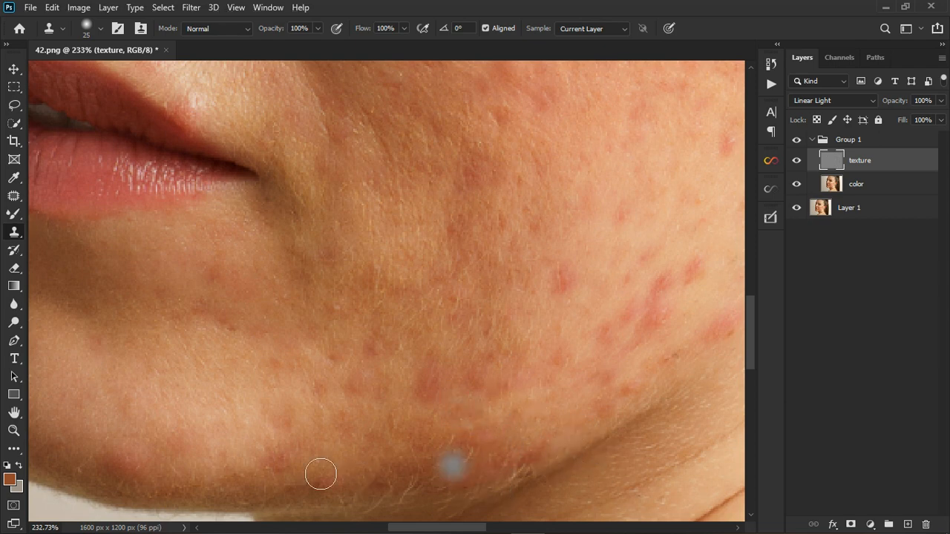
- Clone clean skin texture over the cluster of pimples at the back of the jaw below the ear
scroll(251, 442, "down", 2)
scroll(275, 452, "down", 2)
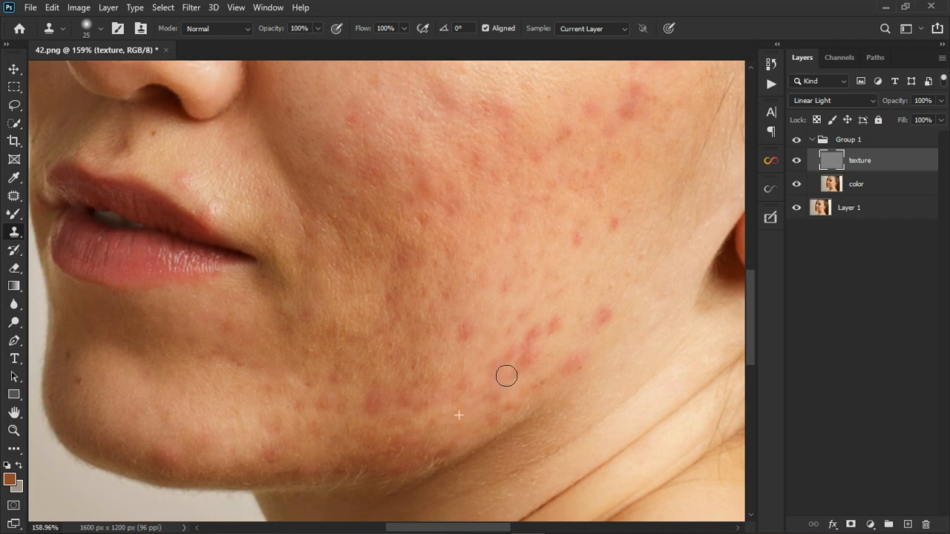
left_click(477, 335)
left_click(568, 307, "alt")
left_click(569, 342)
left_click(524, 368)
left_click(571, 366)
left_click(605, 327)
left_click(589, 358, "alt")
mouse_move(582, 389)
left_mouse_down()
mouse_move(596, 376)
mouse_move(544, 378)
left_mouse_up()
left_click(524, 368, "alt")
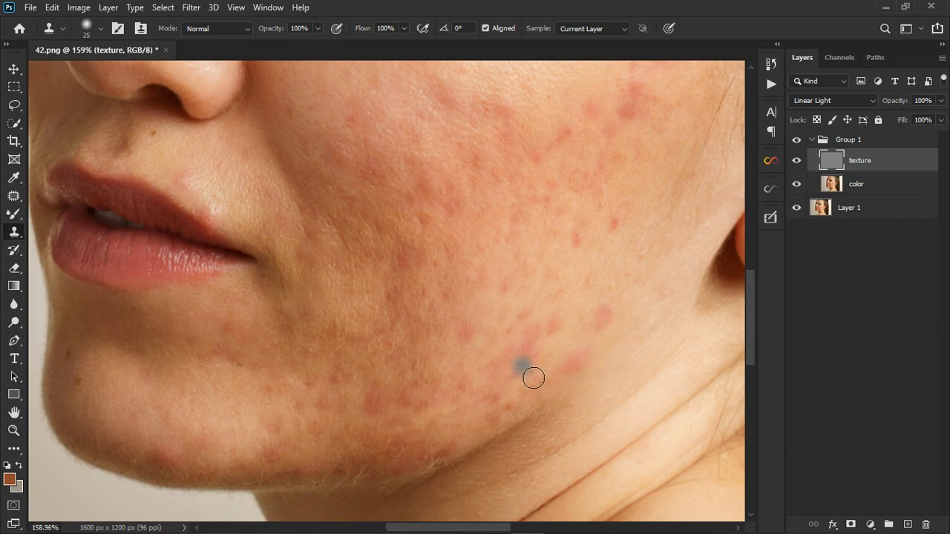
left_click(547, 395)
- Clone smooth skin over the shiny bumps above the upper lip, beside the mouth corner and on the outer cheek
scroll(492, 365, "down", 1)
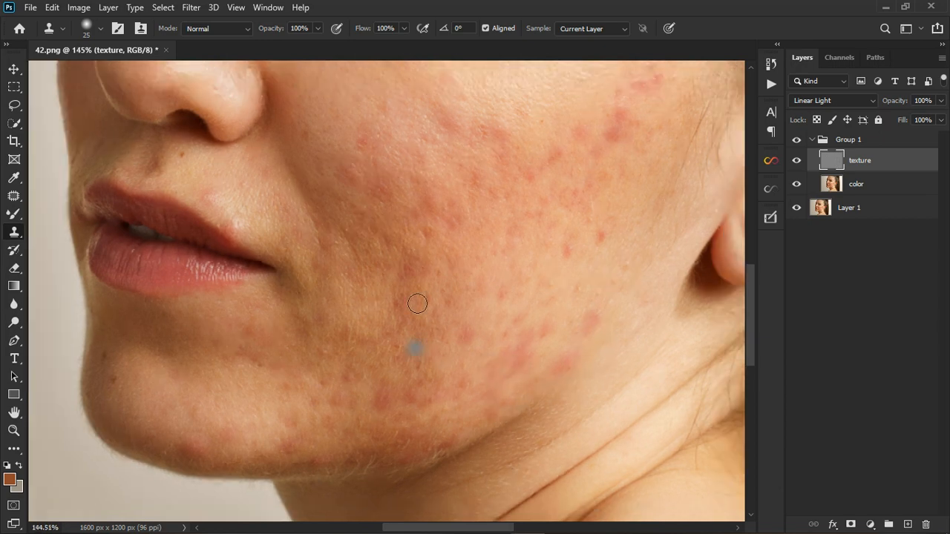
left_click(256, 207, "alt")
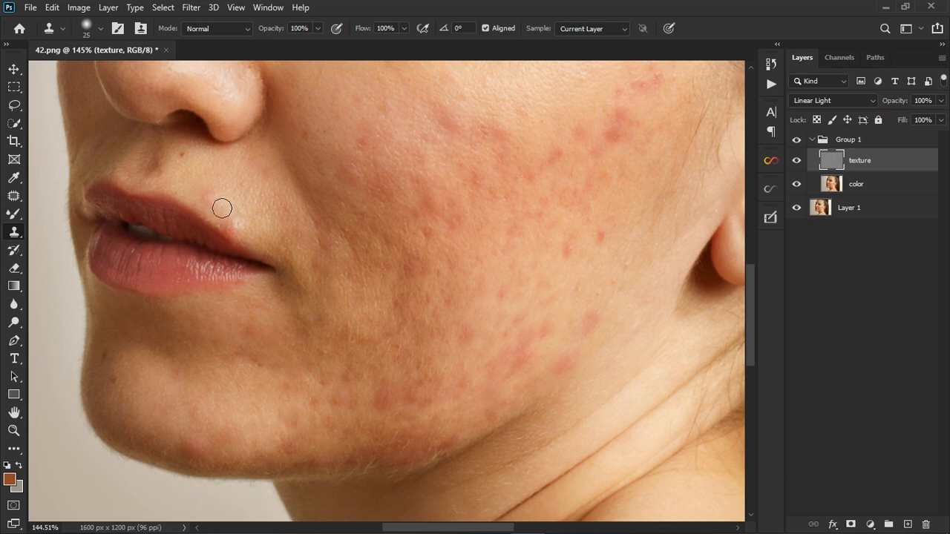
mouse_move(224, 215)
left_mouse_down()
mouse_move(259, 254)
mouse_move(237, 247)
left_mouse_up()
left_click(273, 190, "alt")
left_click_drag(315, 249, 345, 250)
left_click(602, 238)
- Clone clean skin texture over the mole on the forehead above the eyebrow and undo the last stroke
scroll(485, 333, "down", 3, "alt")
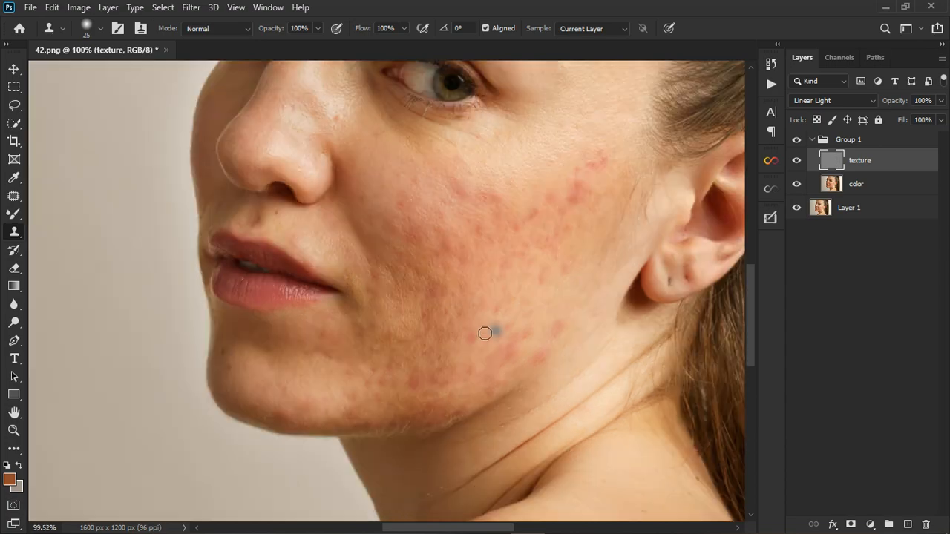
scroll(484, 334, "down", 2, "alt")
scroll(354, 186, "up", 2, "alt")
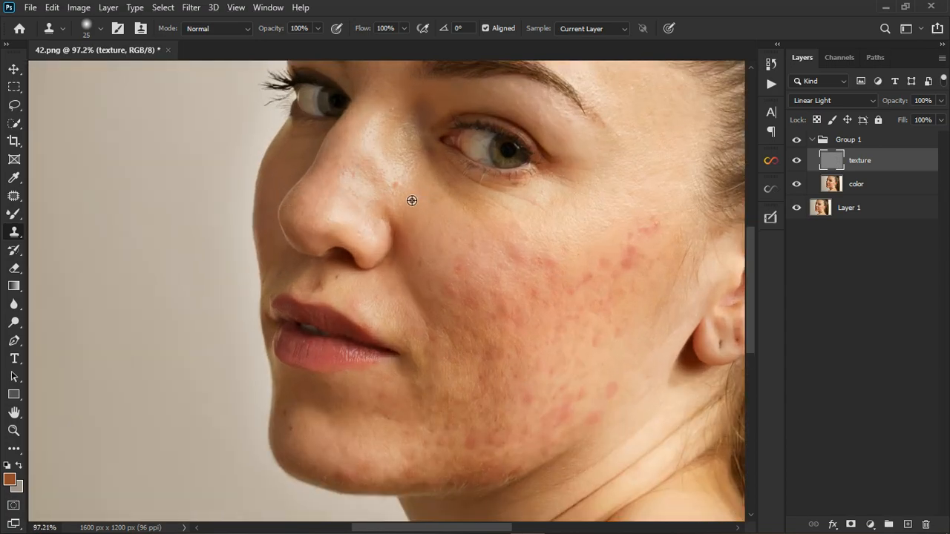
scroll(399, 165, "up", 3, "alt")
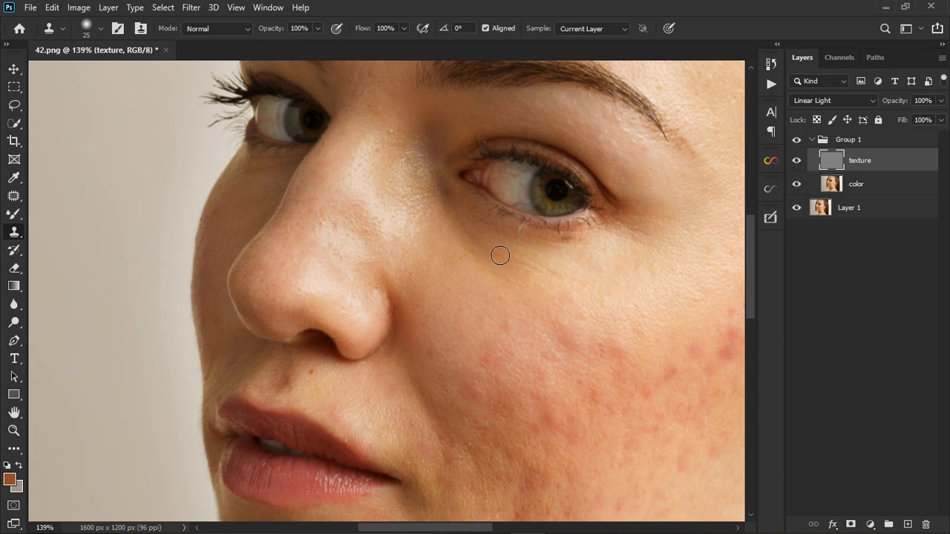
scroll(497, 307, "down", 5)
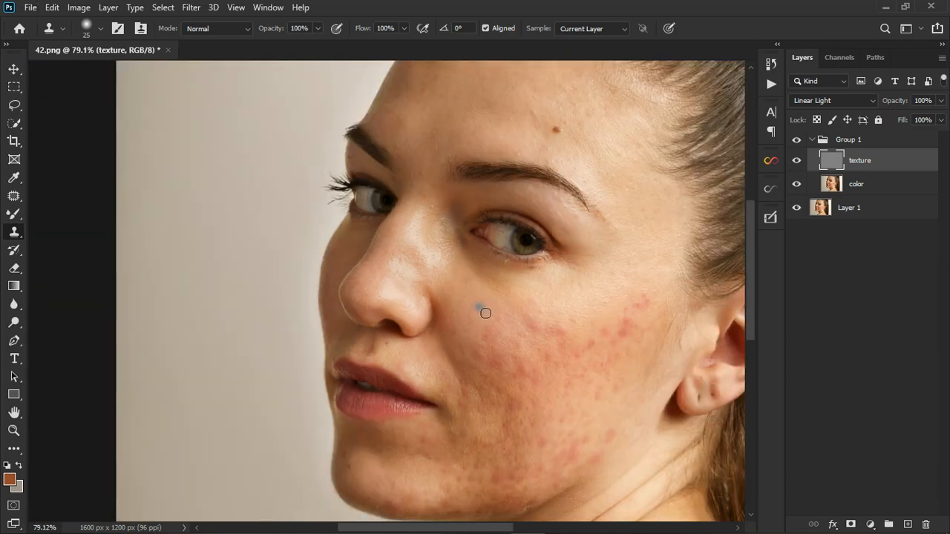
scroll(610, 125, "up", 5)
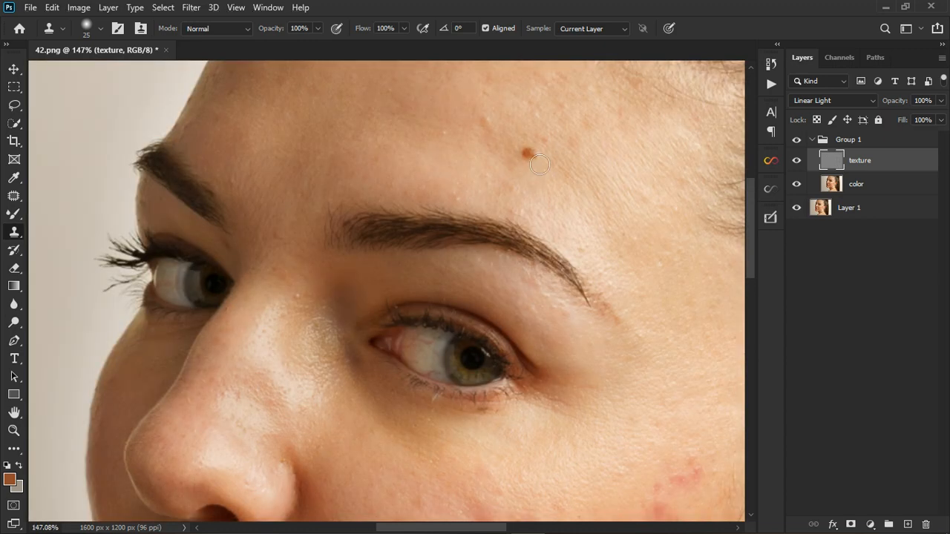
left_click_drag(539, 164, 539, 169)
left_click(578, 206, "alt")
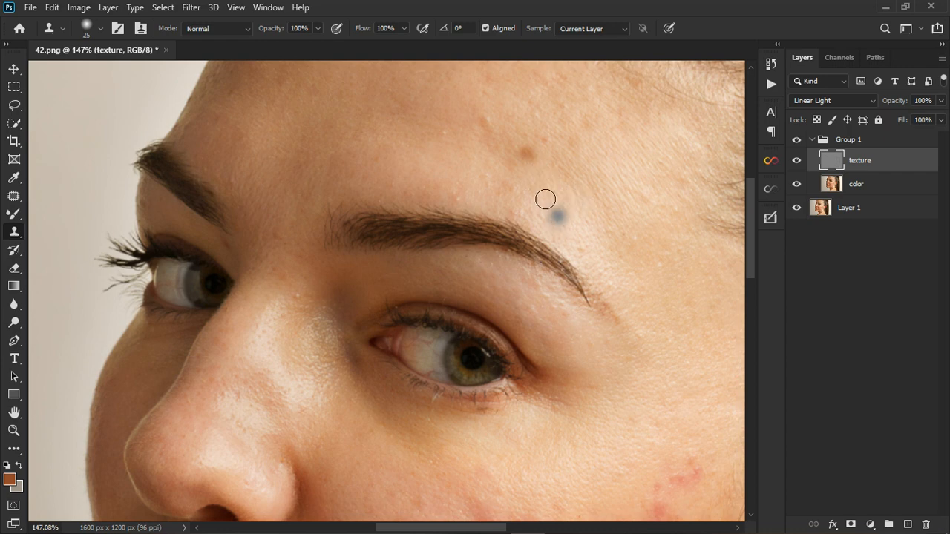
left_click(527, 156)
key("ctrl+z")
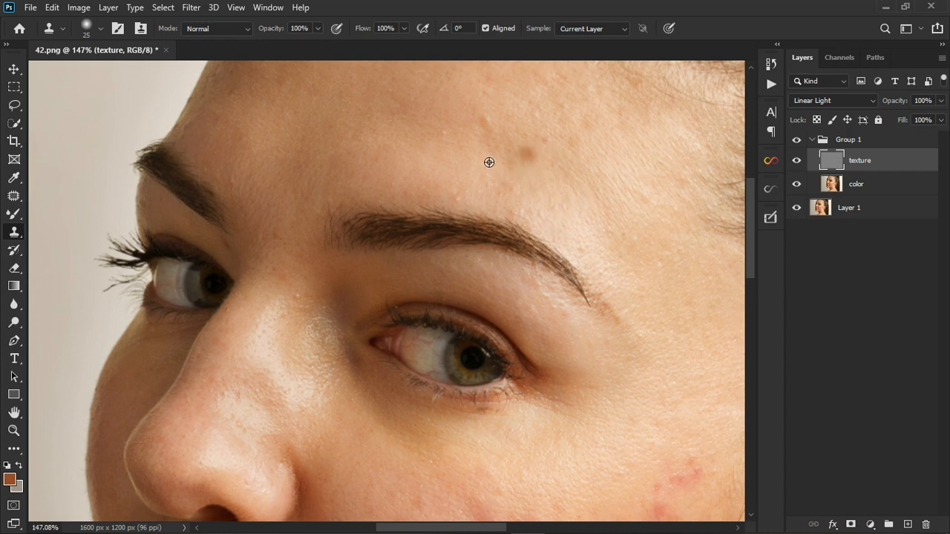
- Sample nearby skin and clone it over the small spots on the forehead, above the eyebrow and beside the nose bridge
left_click(486, 126)
left_click(460, 145, "alt")
left_click(446, 133)
left_click(442, 162, "alt")
left_click(463, 194)
left_click(450, 212, "alt")
left_click_drag(468, 194, 488, 210)
left_click(503, 201, "alt")
left_click(349, 322)
- Switch to the color layer and blend the red acne patches on the cheek and jaw with the Mixer Brush at size 80
scroll(327, 386, "down", 1)
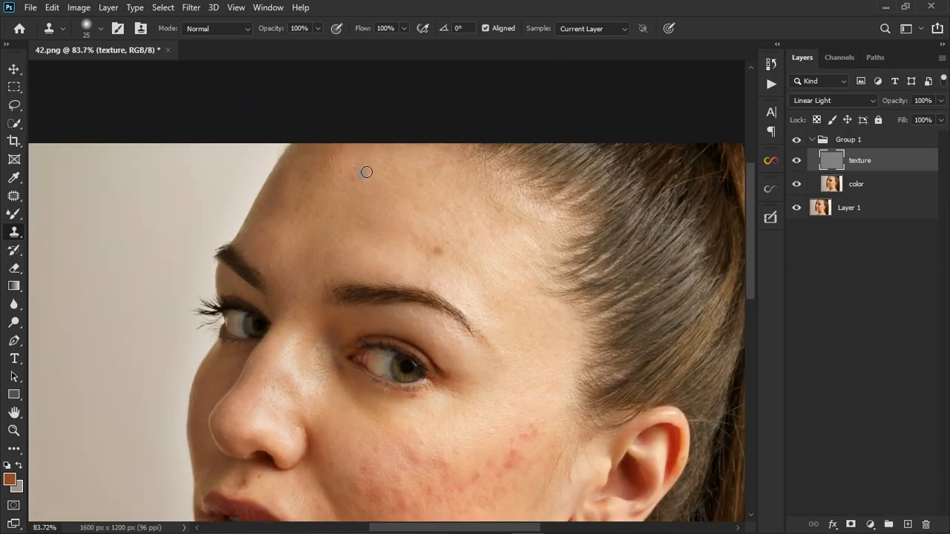
scroll(366, 171, "up", 5)
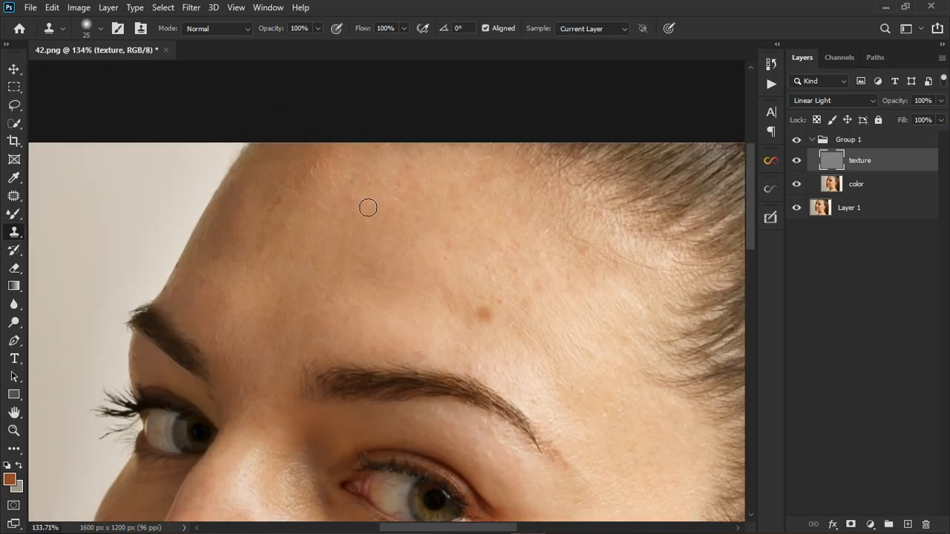
scroll(430, 212, "down", 10)
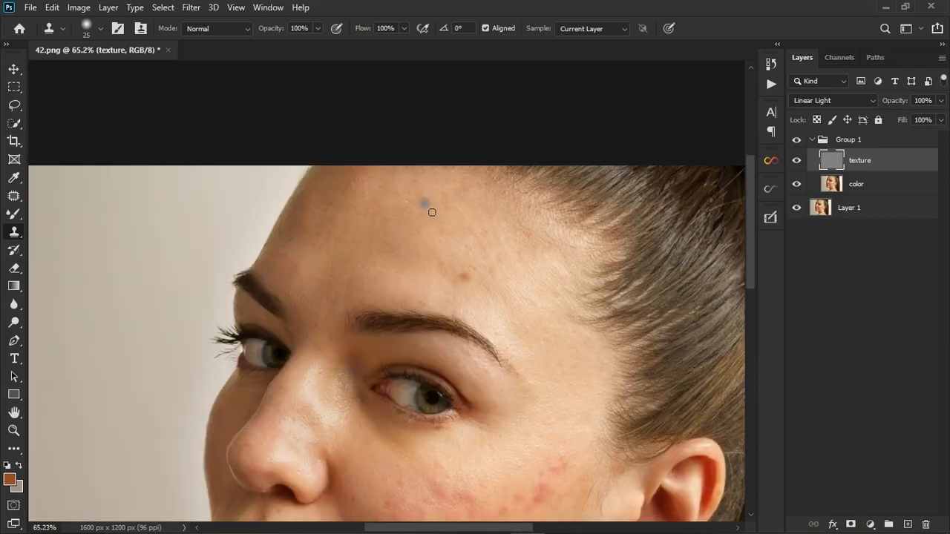
scroll(337, 363, "up", 7)
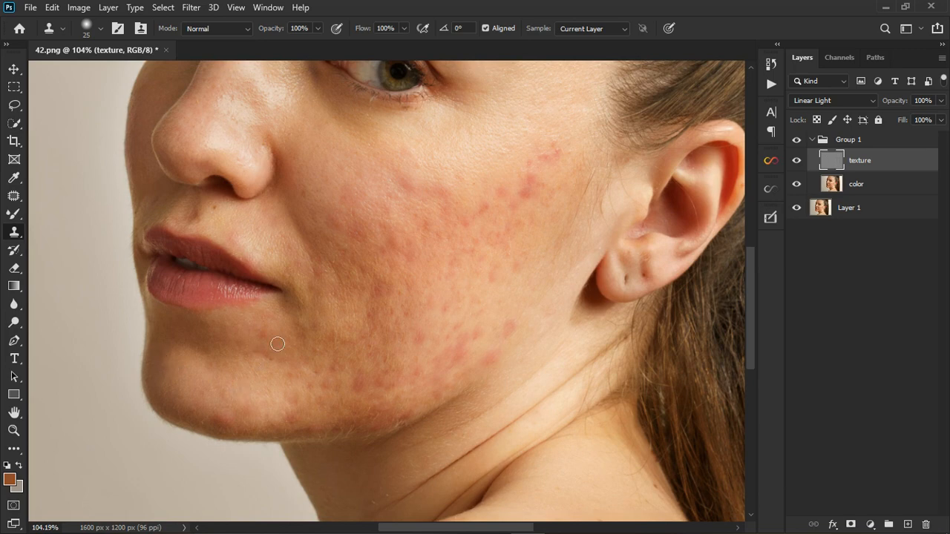
left_click(884, 191)
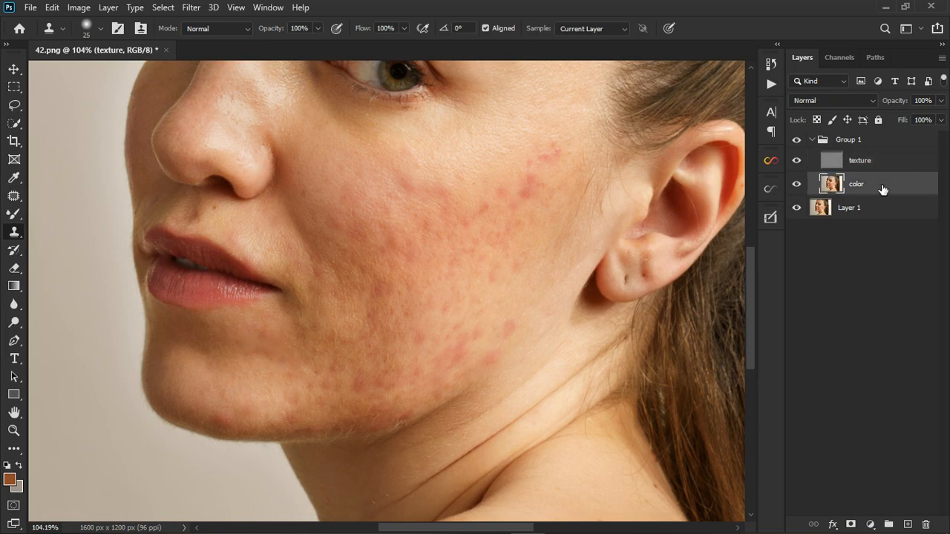
left_click(11, 218)
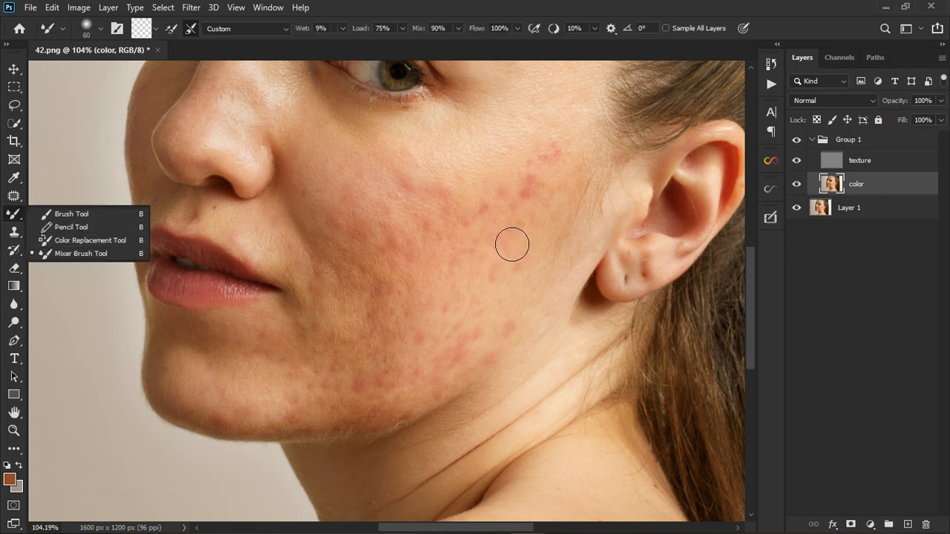
key("bracketright")
key("bracketright")
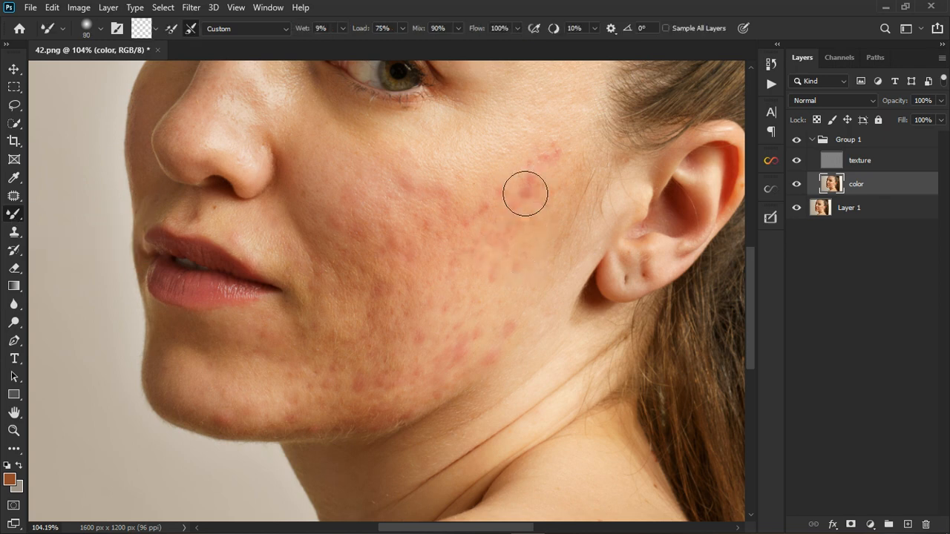
mouse_move(526, 194)
left_mouse_down()
mouse_move(554, 206)
mouse_move(541, 194)
mouse_move(519, 226)
mouse_move(549, 190)
mouse_move(556, 225)
mouse_move(543, 208)
mouse_move(530, 248)
mouse_move(484, 300)
mouse_move(476, 295)
mouse_move(479, 320)
mouse_move(483, 293)
mouse_move(471, 292)
mouse_move(457, 218)
mouse_move(465, 247)
mouse_move(448, 218)
mouse_move(418, 218)
mouse_move(454, 212)
mouse_move(443, 207)
mouse_move(441, 237)
mouse_move(410, 221)
mouse_move(395, 254)
mouse_move(348, 236)
mouse_move(375, 302)
mouse_move(380, 364)
mouse_move(364, 379)
mouse_move(384, 319)
mouse_move(344, 324)
mouse_move(360, 289)
mouse_move(340, 329)
mouse_move(364, 323)
mouse_move(300, 374)
mouse_move(312, 350)
mouse_move(305, 355)
mouse_move(318, 419)
mouse_move(364, 420)
mouse_move(473, 374)
mouse_move(425, 395)
mouse_move(481, 343)
mouse_move(509, 335)
mouse_move(504, 372)
mouse_move(523, 322)
mouse_move(516, 305)
mouse_move(483, 381)
mouse_move(377, 412)
mouse_move(347, 441)
mouse_move(376, 417)
mouse_move(308, 392)
mouse_move(230, 408)
mouse_move(237, 397)
mouse_move(249, 429)
mouse_move(380, 427)
mouse_move(339, 438)
mouse_move(411, 380)
mouse_move(346, 363)
mouse_move(397, 293)
mouse_move(337, 349)
mouse_move(359, 267)
mouse_move(339, 328)
mouse_move(413, 278)
mouse_move(384, 304)
mouse_move(427, 281)
mouse_move(340, 229)
mouse_move(386, 326)
mouse_move(385, 359)
mouse_move(466, 219)
mouse_move(450, 191)
mouse_move(529, 180)
left_mouse_up()
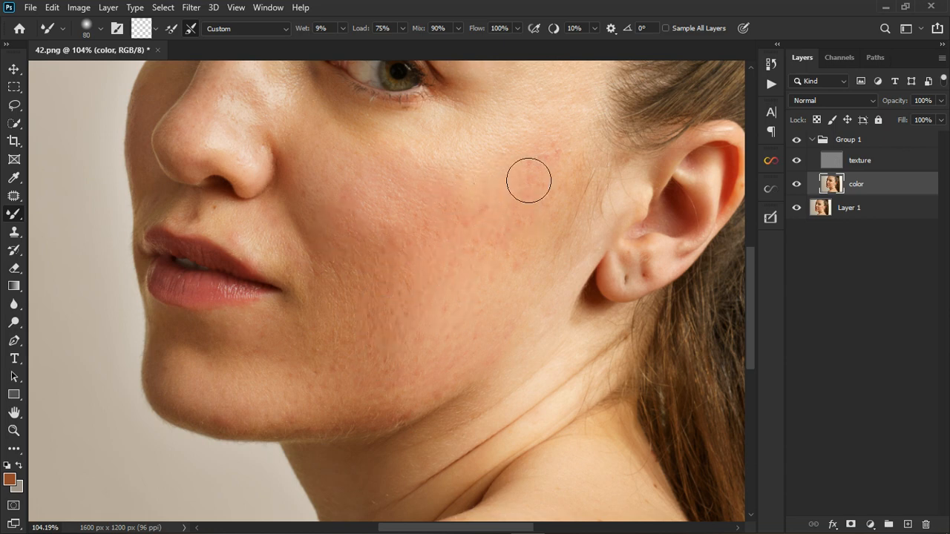
- Enlarge the Mixer Brush and even out the skin color across the forehead and cheek on the color layer
scroll(526, 253, "down", 5)
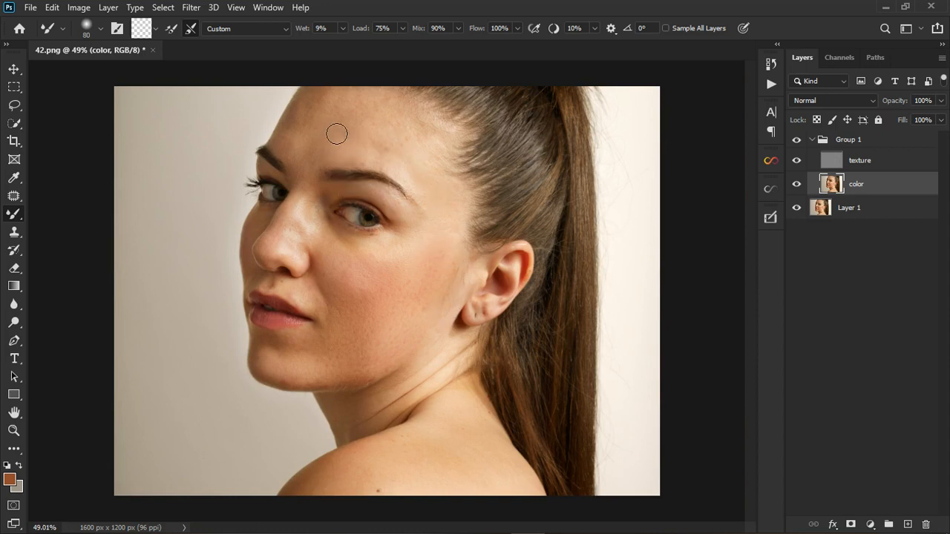
key("bracketright")
key("bracketright")
key("bracketright")
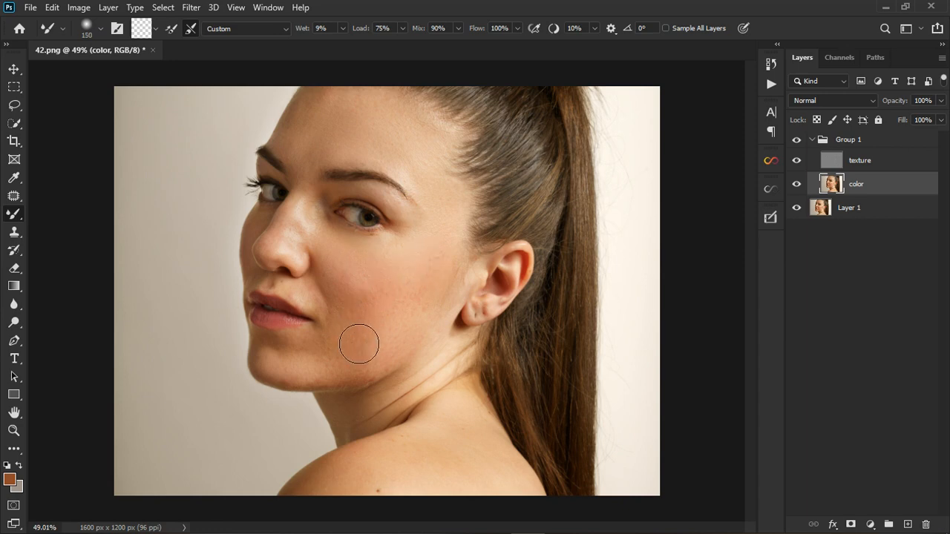
scroll(386, 305, "up", 2)
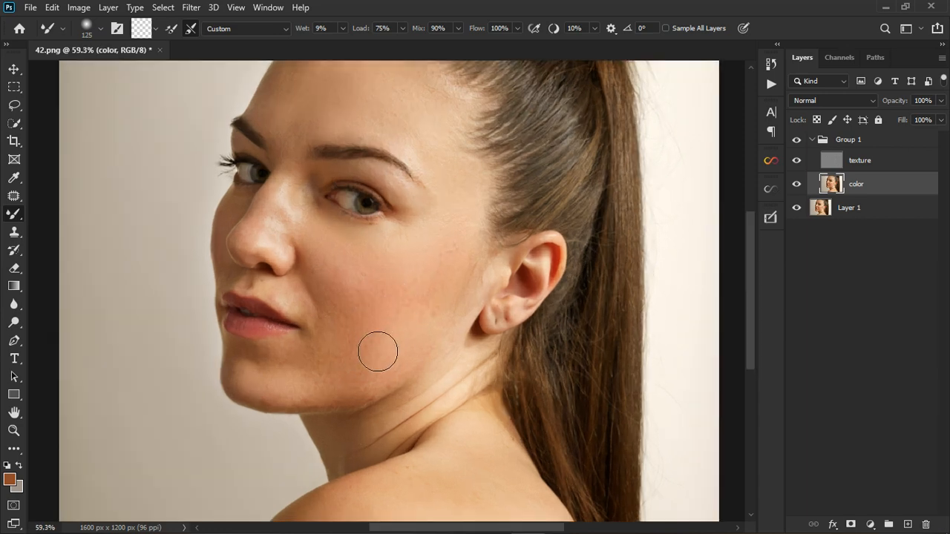
mouse_move(402, 316)
left_mouse_down()
mouse_move(376, 367)
mouse_move(401, 351)
mouse_move(377, 384)
mouse_move(358, 367)
mouse_move(395, 353)
mouse_move(397, 333)
mouse_move(392, 364)
mouse_move(394, 289)
mouse_move(354, 292)
mouse_move(341, 341)
mouse_move(323, 320)
mouse_move(342, 360)
mouse_move(309, 392)
mouse_move(362, 375)
mouse_move(394, 394)
mouse_move(442, 361)
mouse_move(454, 297)
mouse_move(432, 323)
mouse_move(431, 304)
mouse_move(463, 275)
mouse_move(453, 312)
mouse_move(467, 282)
left_mouse_up()
- Blend the remaining redness on the outer cheekbone in front of the ear with the Mixer Brush
scroll(481, 269, "up", 6)
scroll(441, 267, "up", 3)
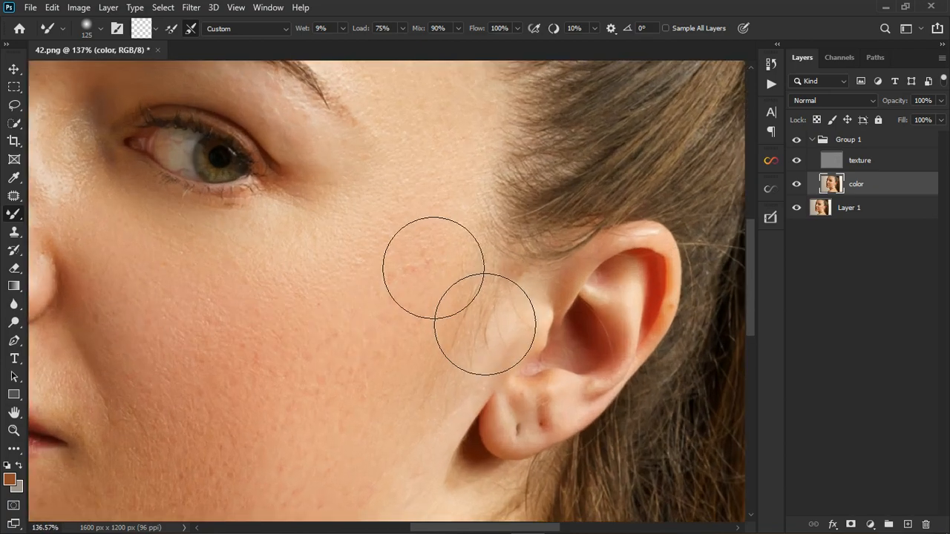
mouse_move(477, 338)
left_mouse_down()
mouse_move(465, 344)
mouse_move(463, 331)
mouse_move(443, 363)
mouse_move(464, 290)
mouse_move(482, 346)
left_mouse_up()
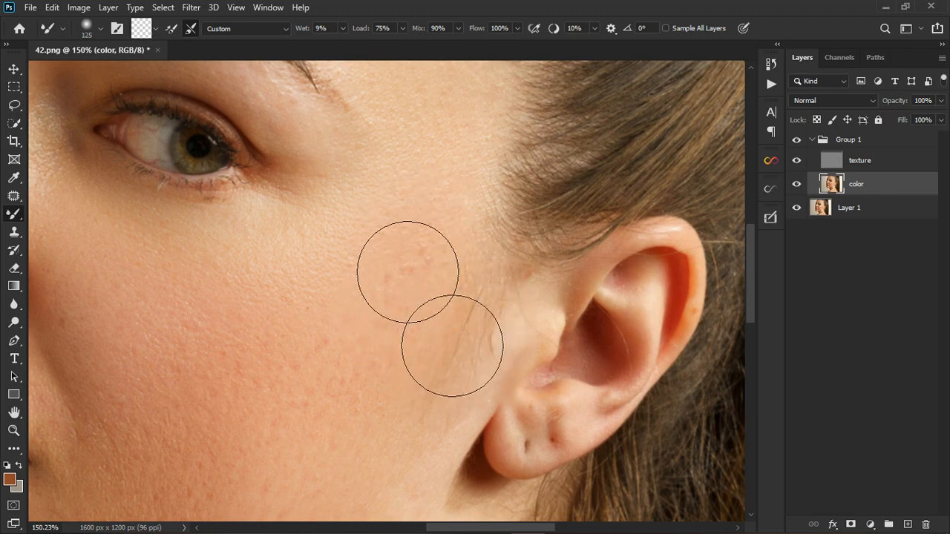
- Return to the texture layer and clone out the leftover spots on the outer cheekbone with the Clone Stamp tool
left_click(884, 170)
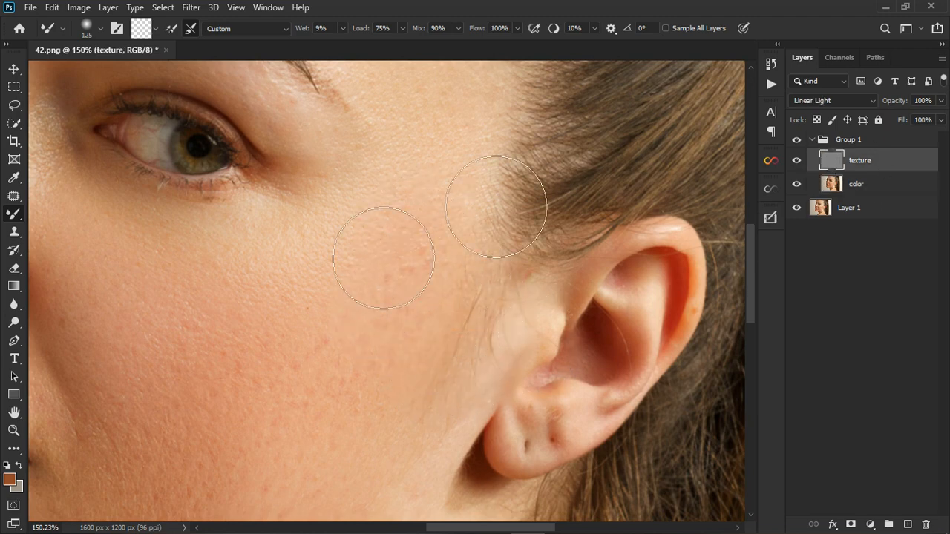
left_click(13, 232)
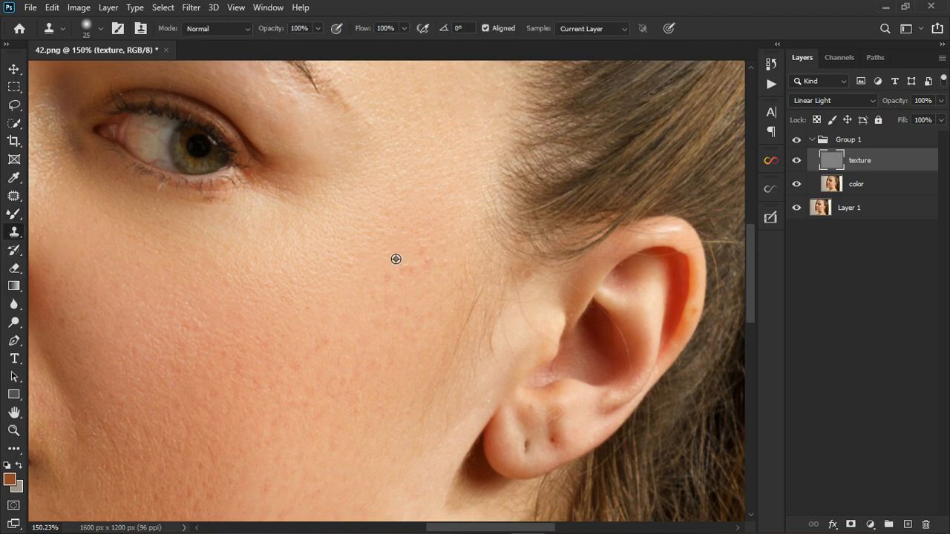
left_click_drag(388, 257, 415, 281)
- Clone smooth skin texture over the remaining pores and marks on the lower cheek
scroll(262, 301, "down", 3)
scroll(256, 456, "up", 4)
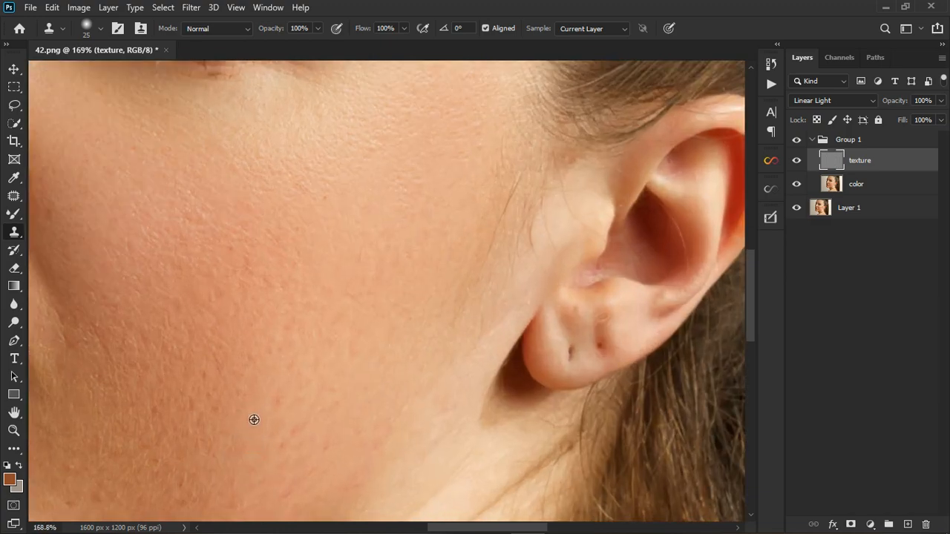
left_click(293, 449)
left_click(318, 441)
left_click(334, 442)
left_click(347, 413)
left_click_drag(336, 399, 291, 376)
mouse_move(246, 401)
left_mouse_down()
mouse_move(216, 390)
mouse_move(226, 417)
mouse_move(211, 428)
mouse_move(202, 414)
mouse_move(211, 432)
mouse_move(199, 452)
left_mouse_up()
left_click(178, 407, "alt")
mouse_move(169, 421)
left_mouse_down()
mouse_move(171, 454)
mouse_move(192, 449)
mouse_move(261, 480)
left_mouse_up()
- Clone clean texture over the rough pores on the upper cheek and the area below the eye
mouse_move(259, 271)
left_mouse_down()
mouse_move(250, 313)
mouse_move(234, 310)
mouse_move(233, 285)
mouse_move(252, 275)
mouse_move(241, 258)
mouse_move(303, 251)
left_mouse_up()
mouse_move(214, 227)
left_mouse_down()
mouse_move(175, 235)
mouse_move(203, 252)
mouse_move(176, 263)
mouse_move(206, 280)
mouse_move(134, 255)
mouse_move(145, 290)
left_mouse_up()
left_click(239, 88)
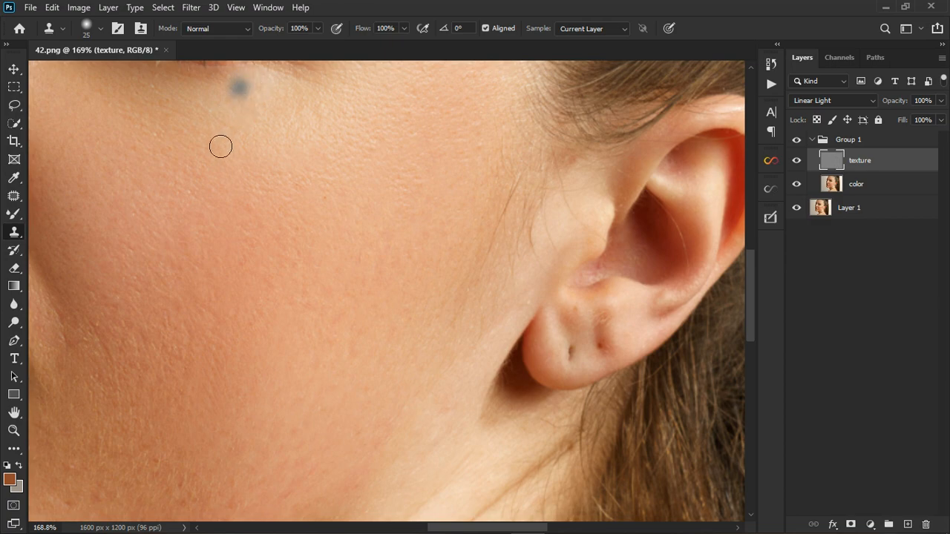
- Clone clean texture over the leftover marks along the jaw below the corner of the mouth
scroll(252, 140, "down", 3)
scroll(234, 299, "up", 3)
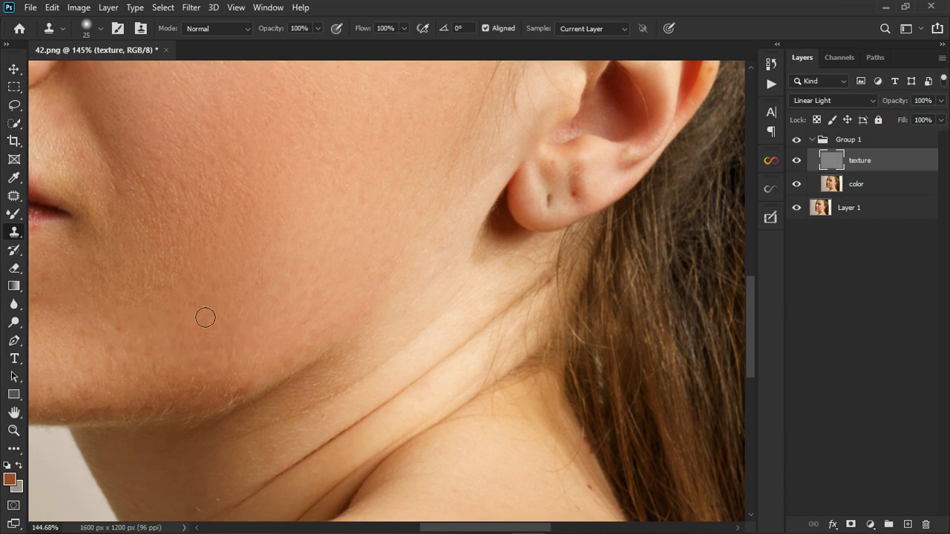
left_click(101, 347)
key("ctrl+0")
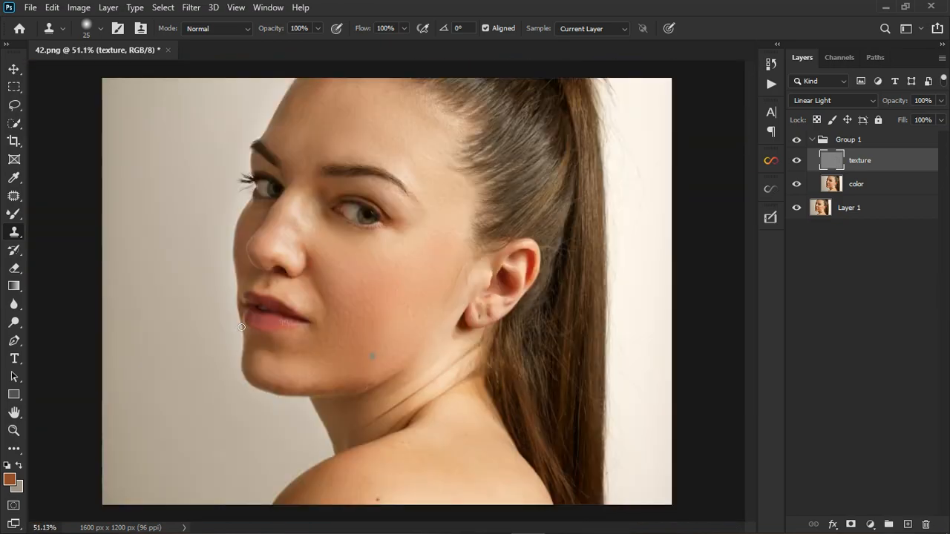
- Switch to the color layer and blend the facial skin tones using the Mixer Brush at a size of 80
scroll(278, 359, "up", 2)
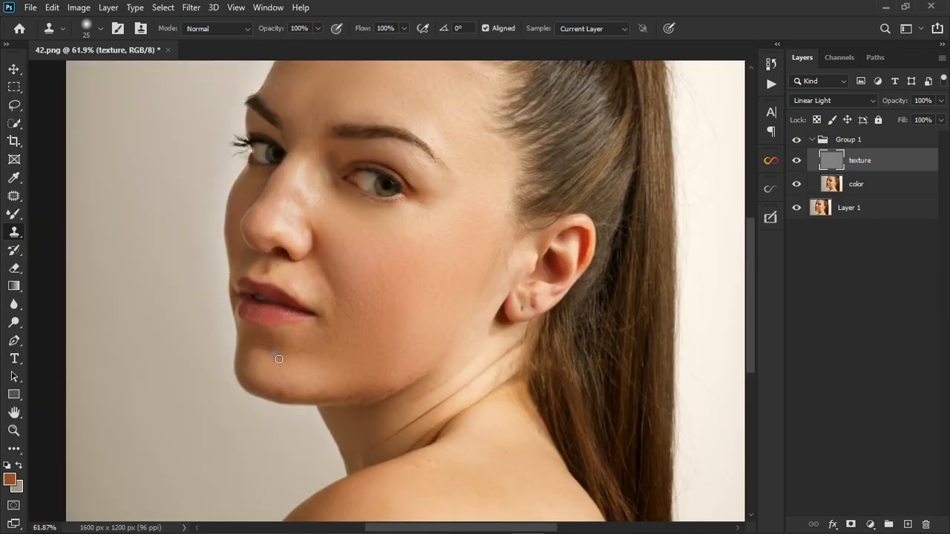
left_click(855, 181)
left_click(14, 214)
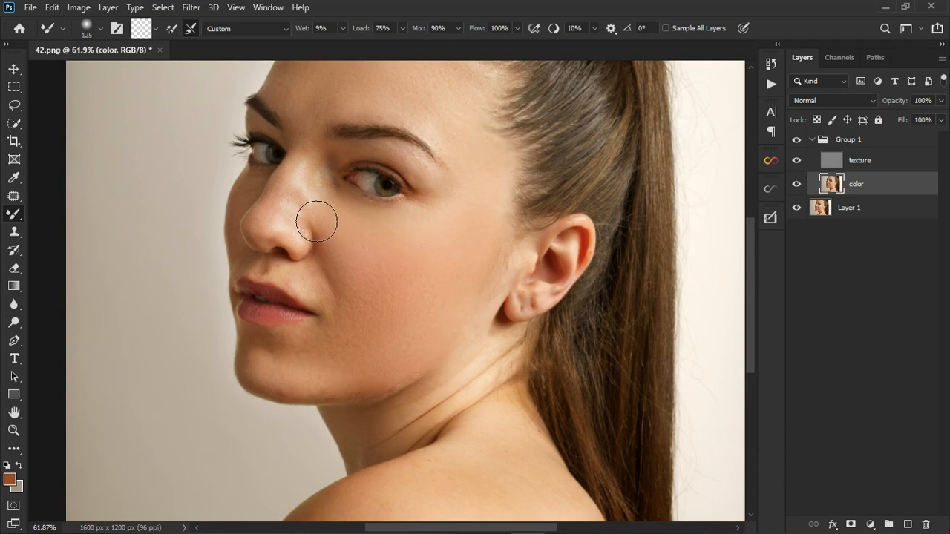
key("bracketleft")
key("bracketleft")
key("bracketleft")
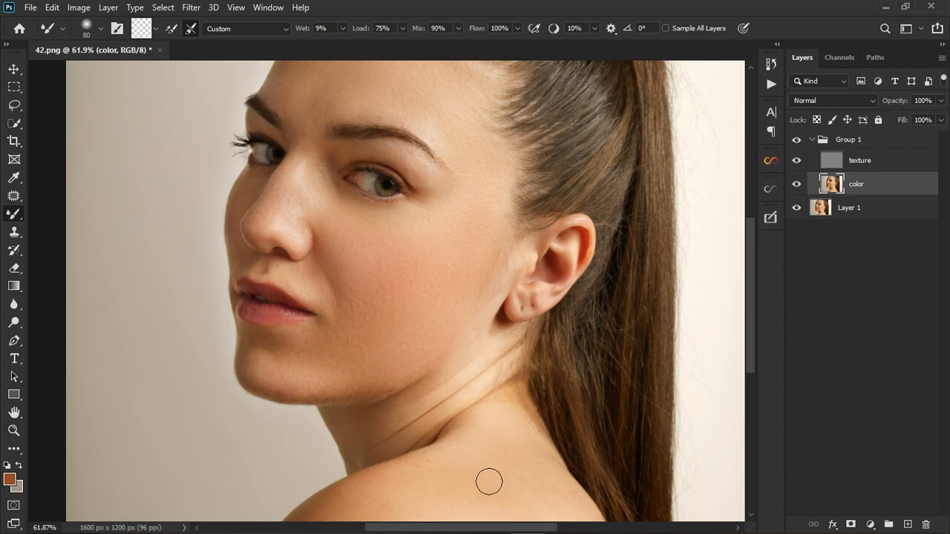
- Compare the face before and after the retouch by toggling the visibility of Group 1, leaving the group shown
scroll(450, 290, "down", 7)
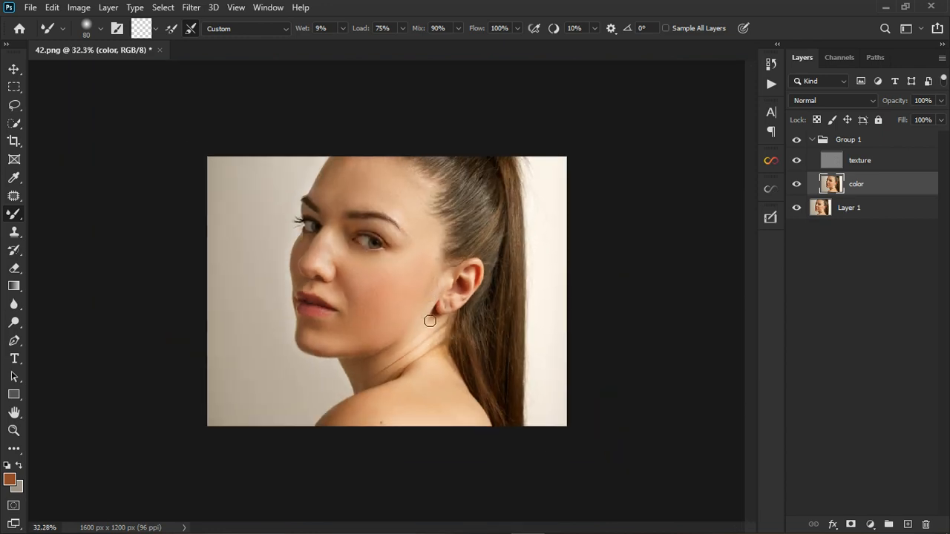
scroll(428, 318, "up", 3)
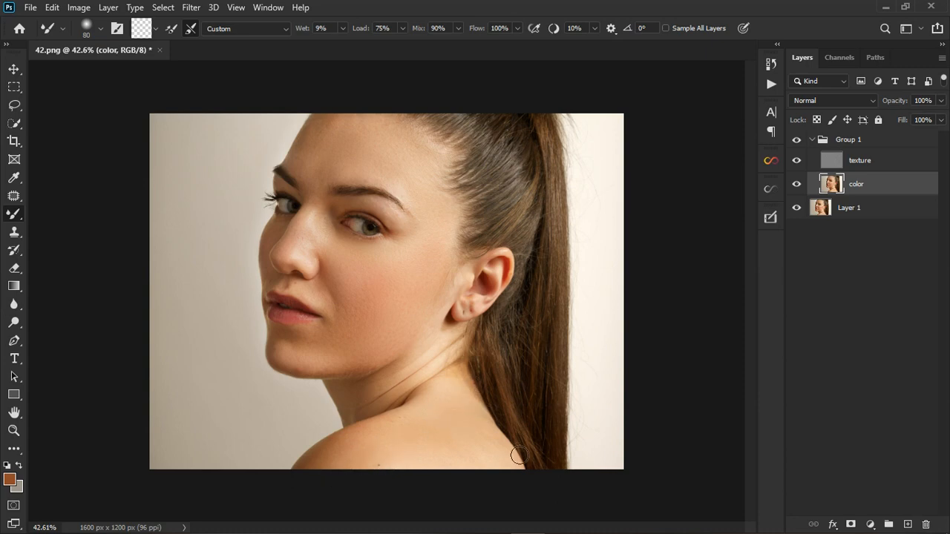
left_click(799, 142)
scroll(380, 174, "up", 3)
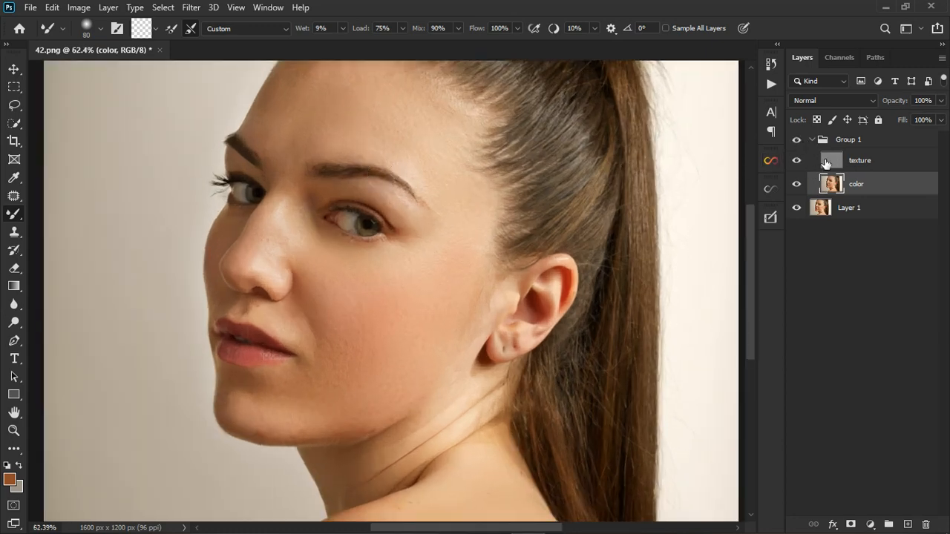
left_click(799, 143)
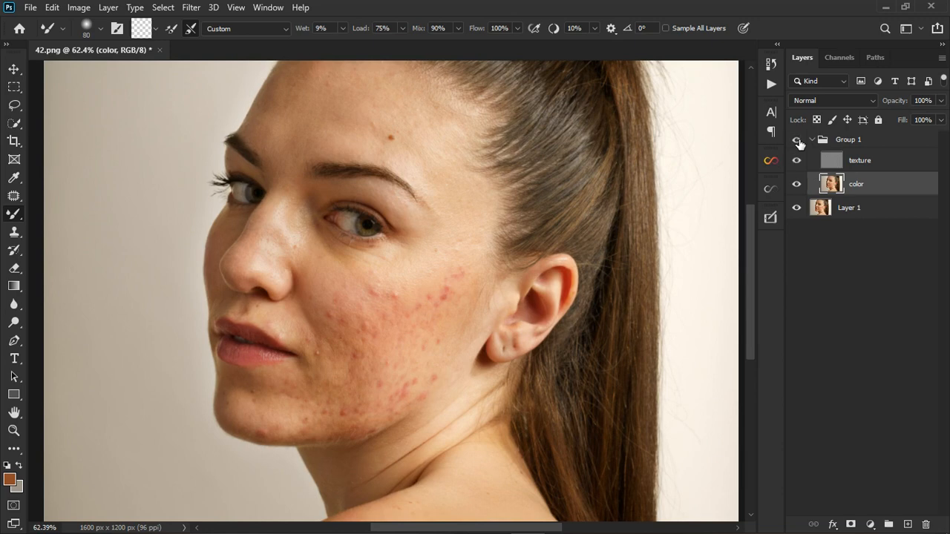
left_click(799, 143)
left_click(800, 145)
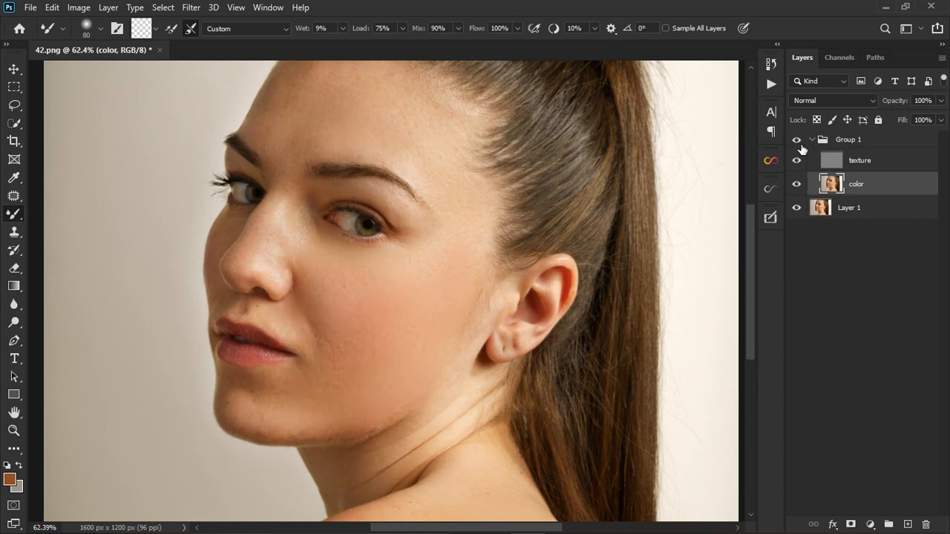